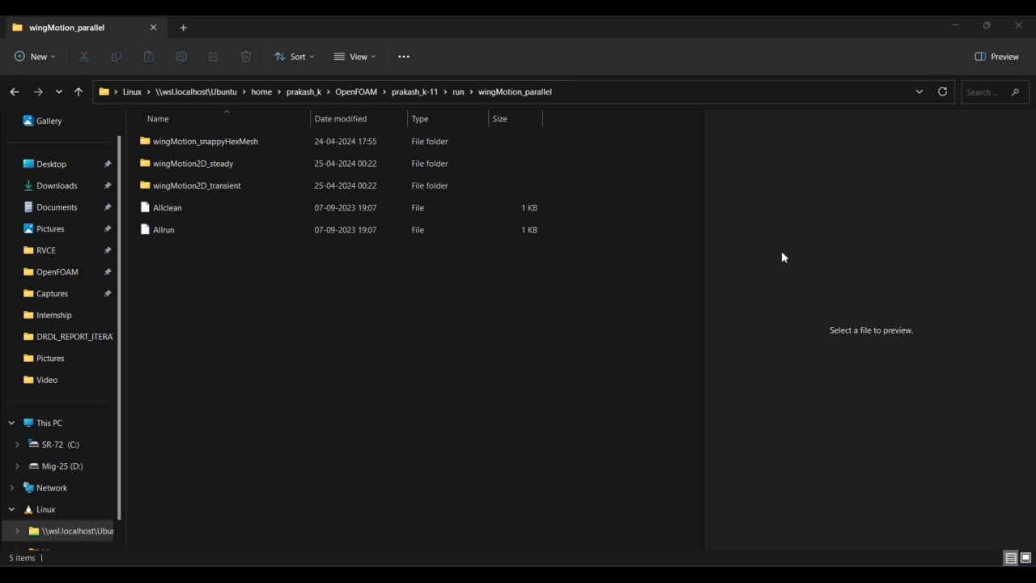
Find snappyHexMeshDict in the system folder of wingMotion_snappyHexMesh and open it in Visual Studio Code
double_click(382, 147)
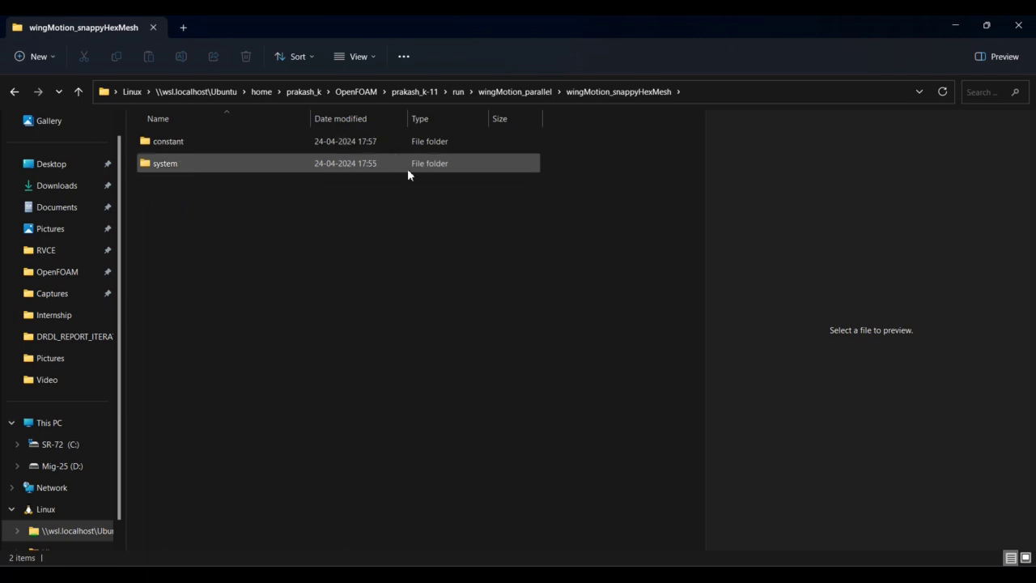
double_click(407, 169)
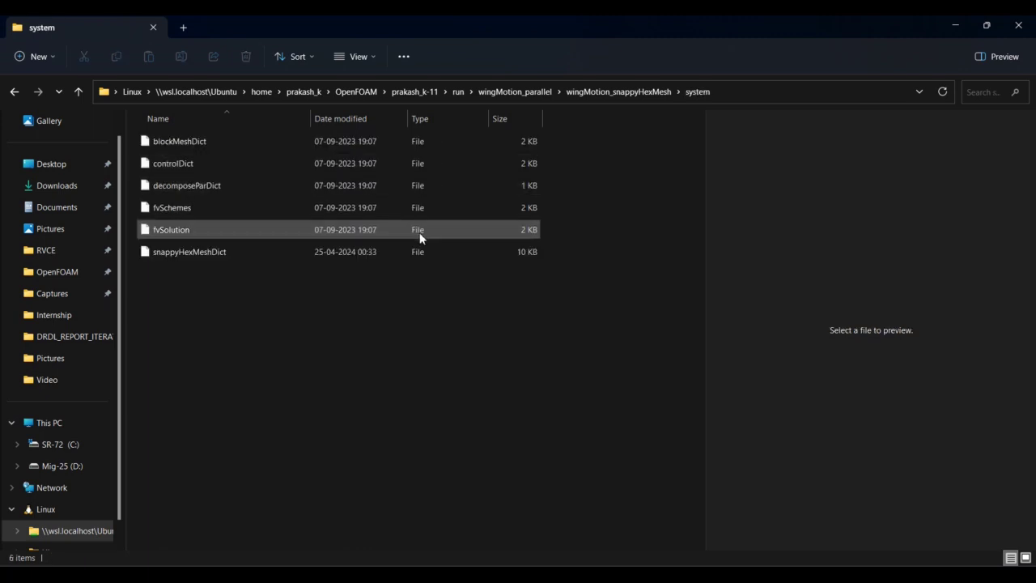
click(428, 251)
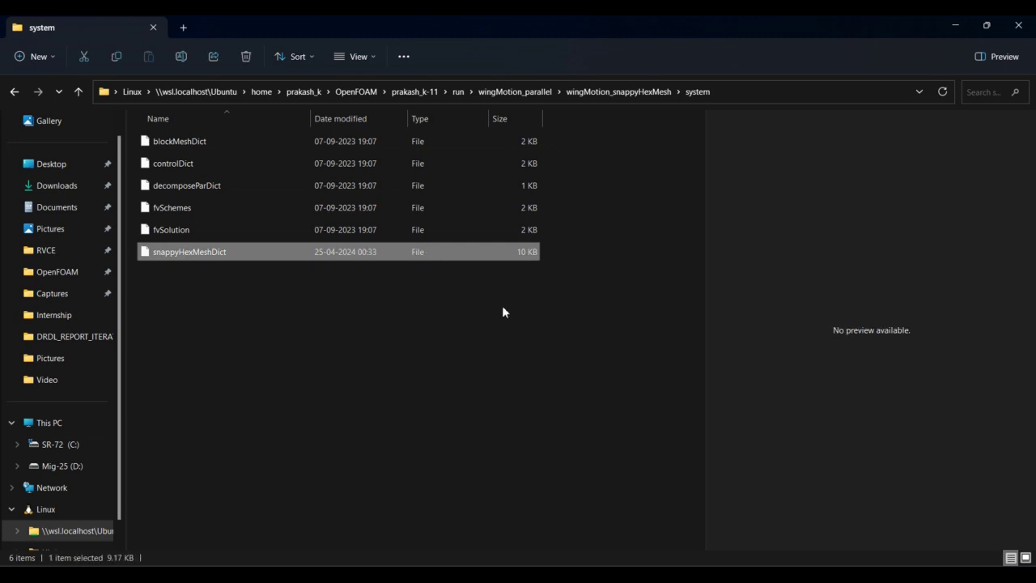
mouse_move(621, 577)
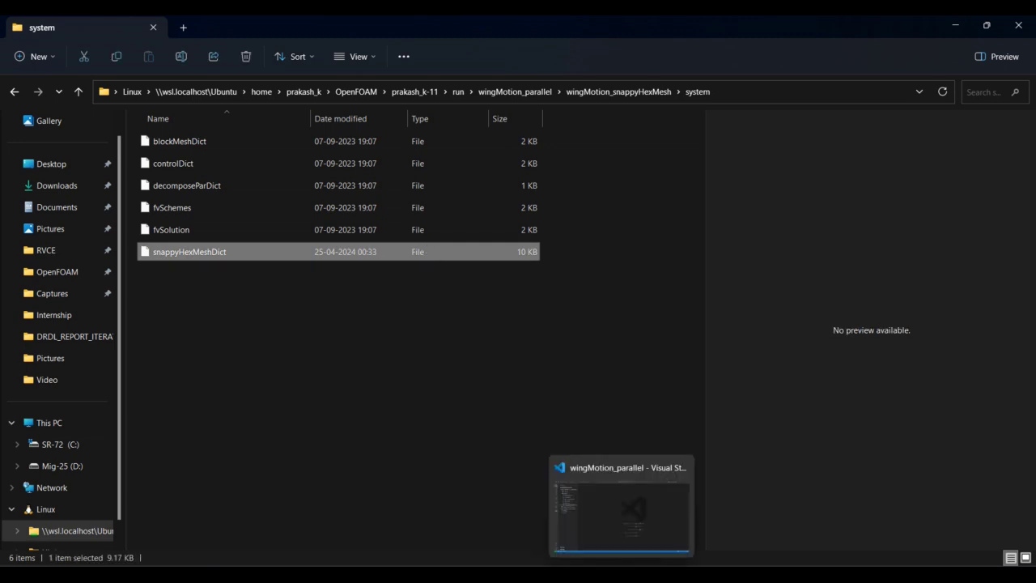
click(621, 510)
click(123, 206)
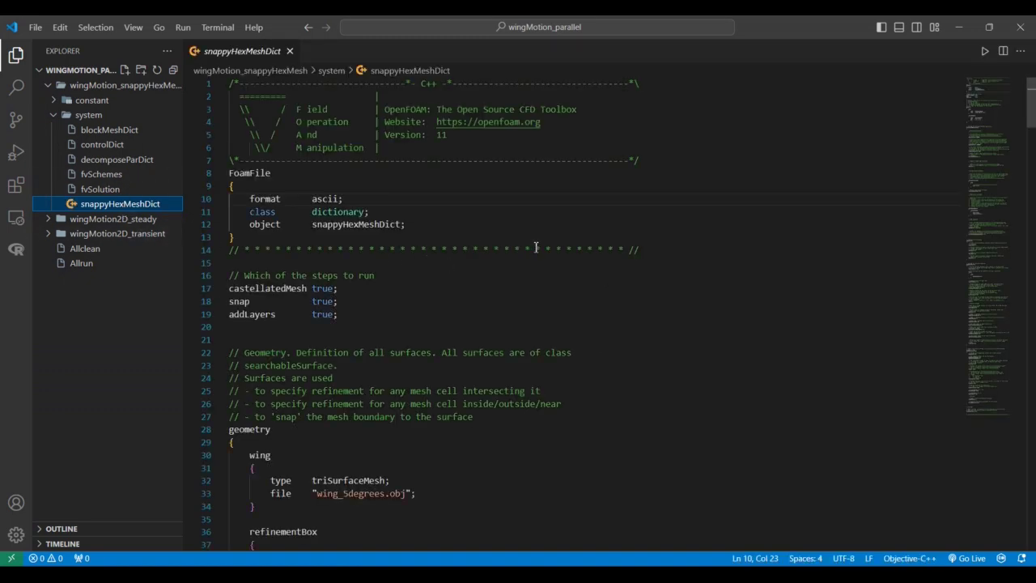
Review the geometry section of snappyHexMeshDict, highlighting the wing_5degrees file name and the whole wing block
scroll(536, 247, down, 2)
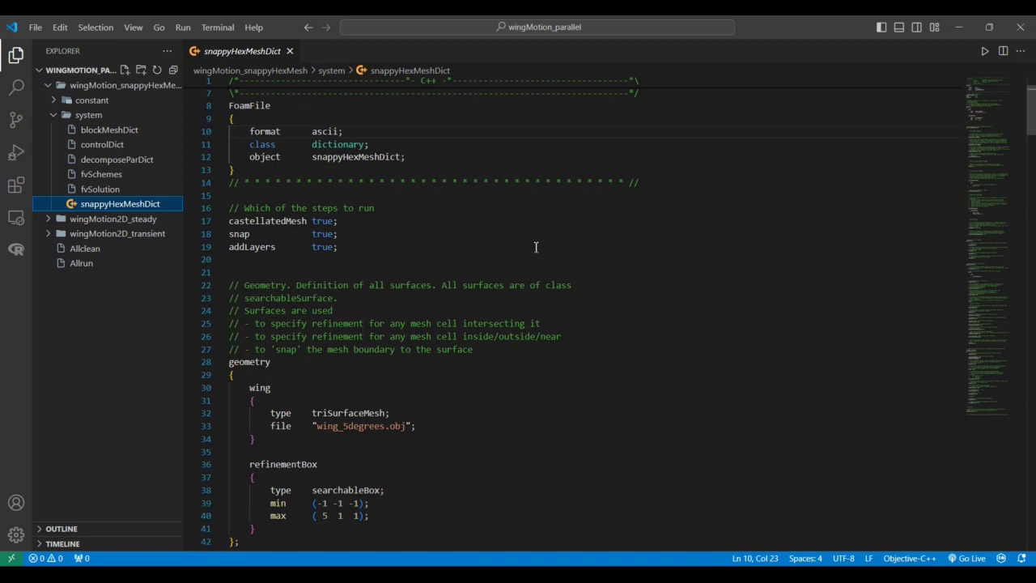
scroll(536, 247, down, 6)
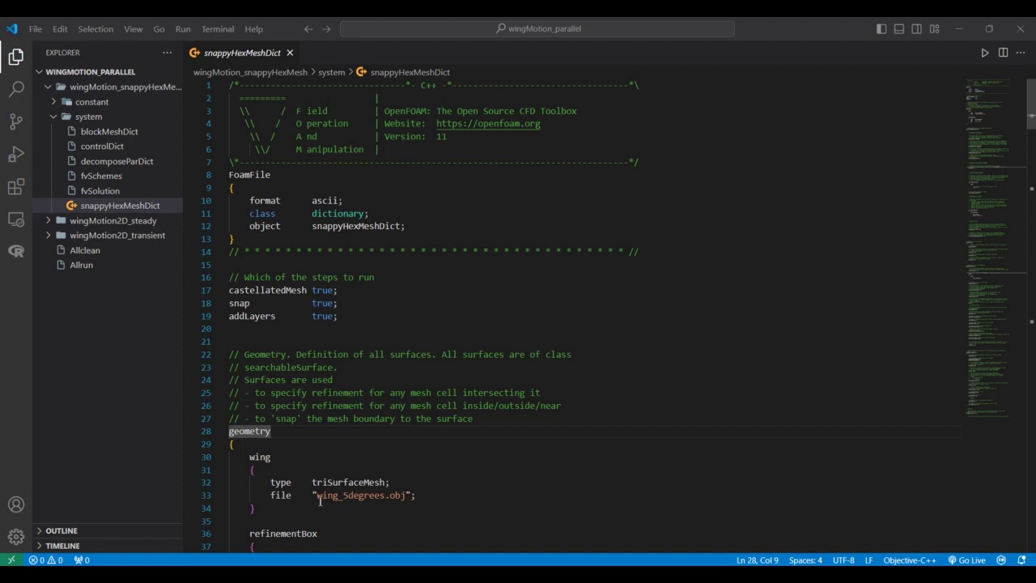
click(319, 501)
key(shift+Right)
key(shift+Right)
key(shift+Right)
key(shift+Right)
key(shift+Right)
key(shift+Right)
key(shift+Right)
key(shift+Right)
key(shift+Right)
key(shift+Right)
key(shift+Right)
key(shift+Right)
key(shift+Right)
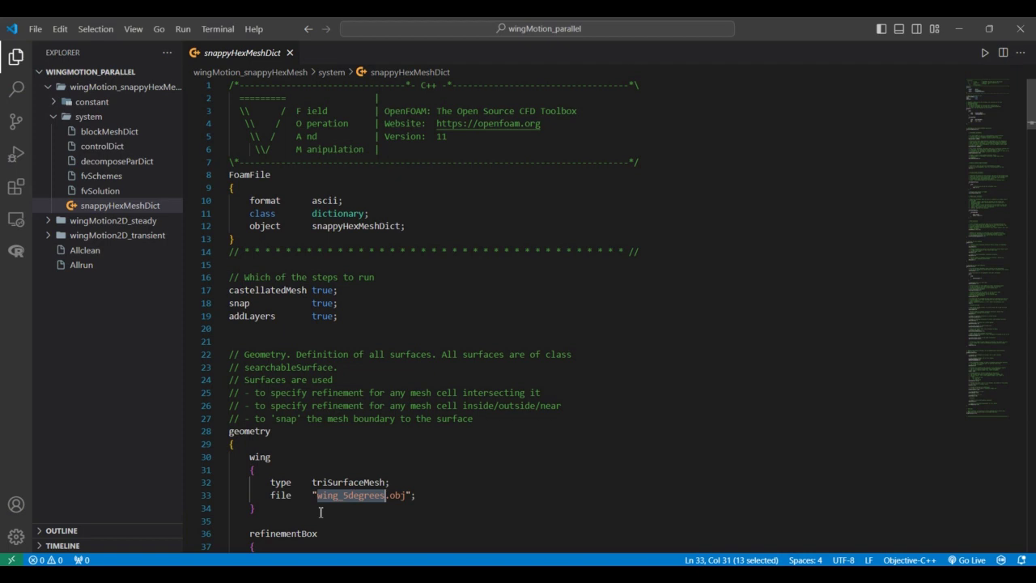
drag(321, 513, 222, 464)
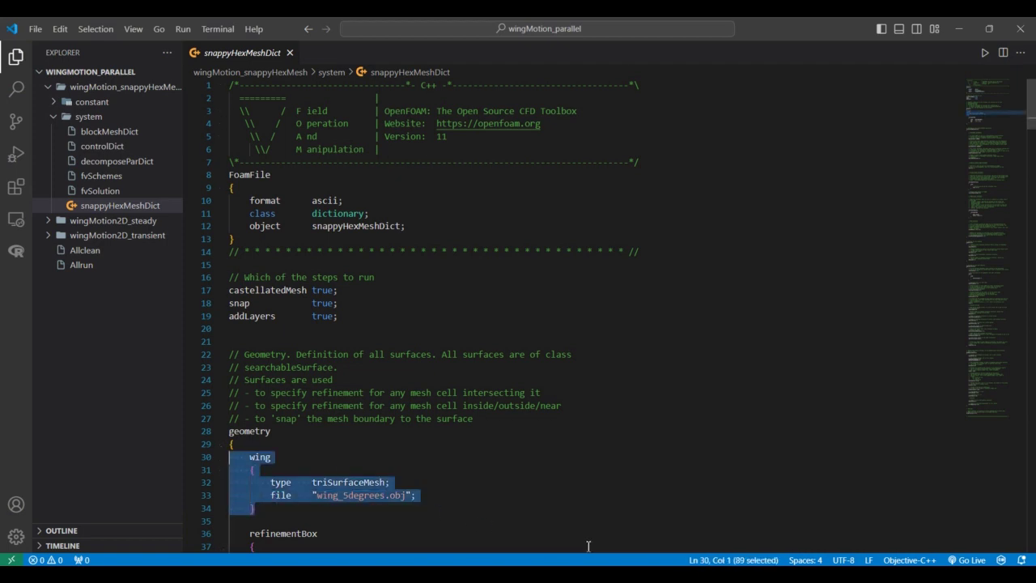
Switch to File Explorer, locate wing_5degrees in the constant/geometry folder, and inspect the wing model in SOLIDWORKS
key(alt+Tab)
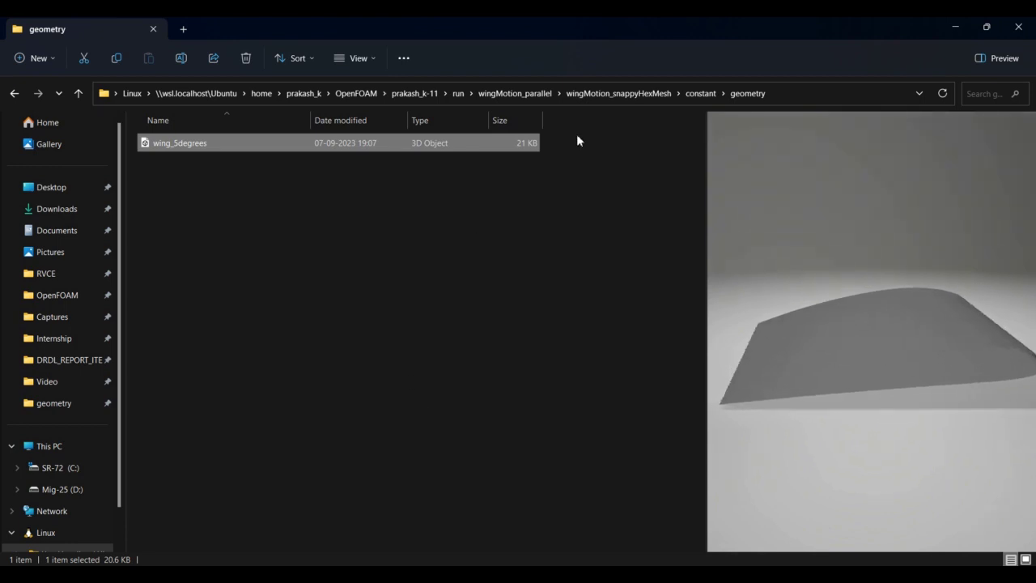
click(701, 95)
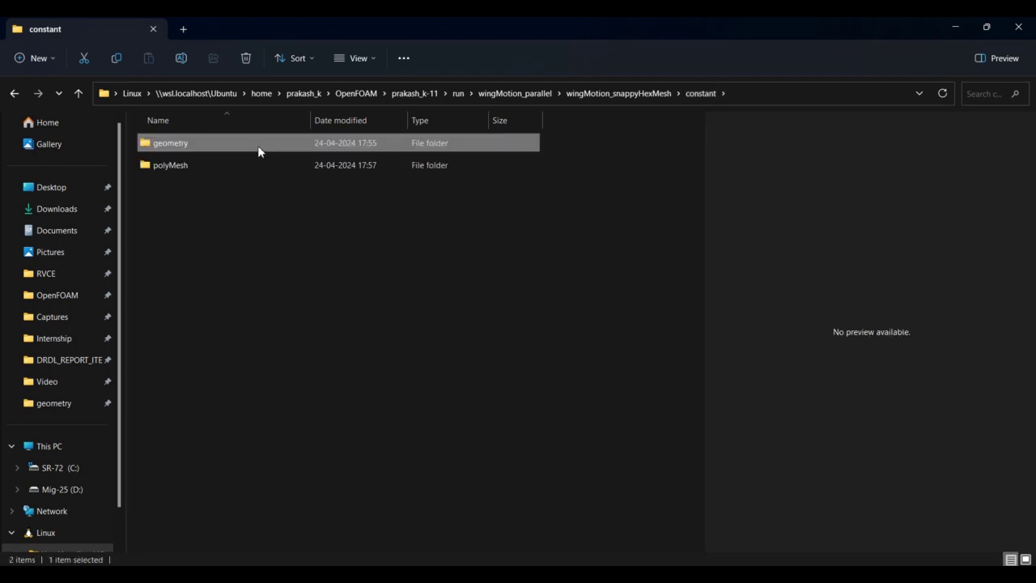
double_click(259, 151)
click(259, 151)
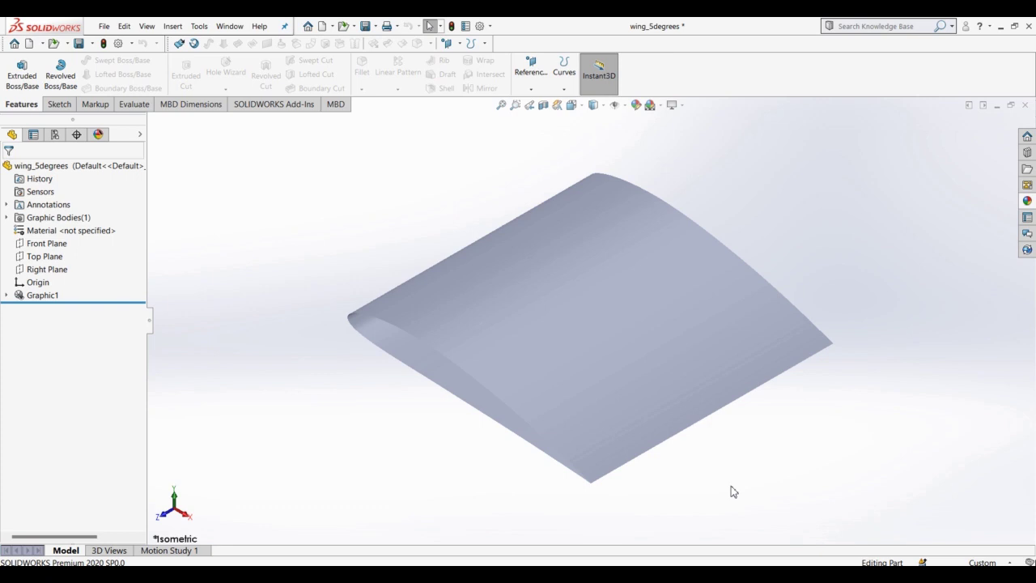
middle_drag(731, 492, 748, 475)
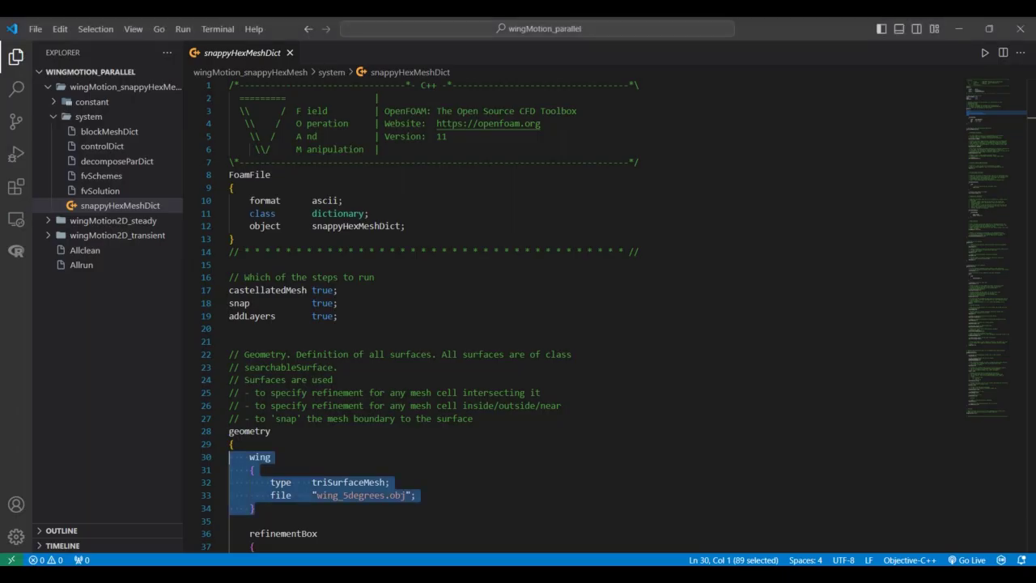
Return to snappyHexMeshDict, then switch to ParaView and examine the mesh refinement around the airfoil and in the surrounding box
scroll(565, 371, down, 1)
click(565, 371)
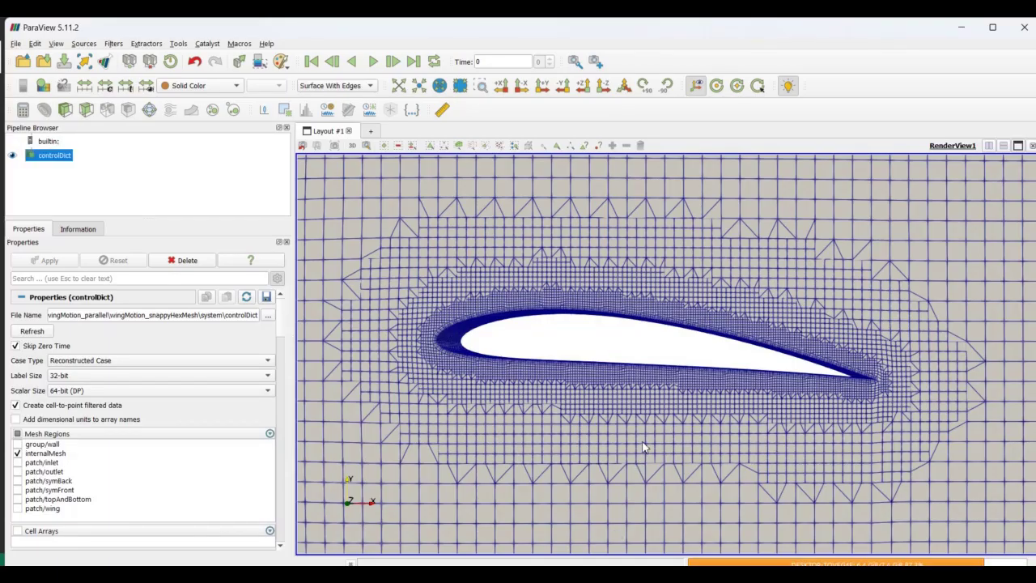
scroll(645, 447, down, 5)
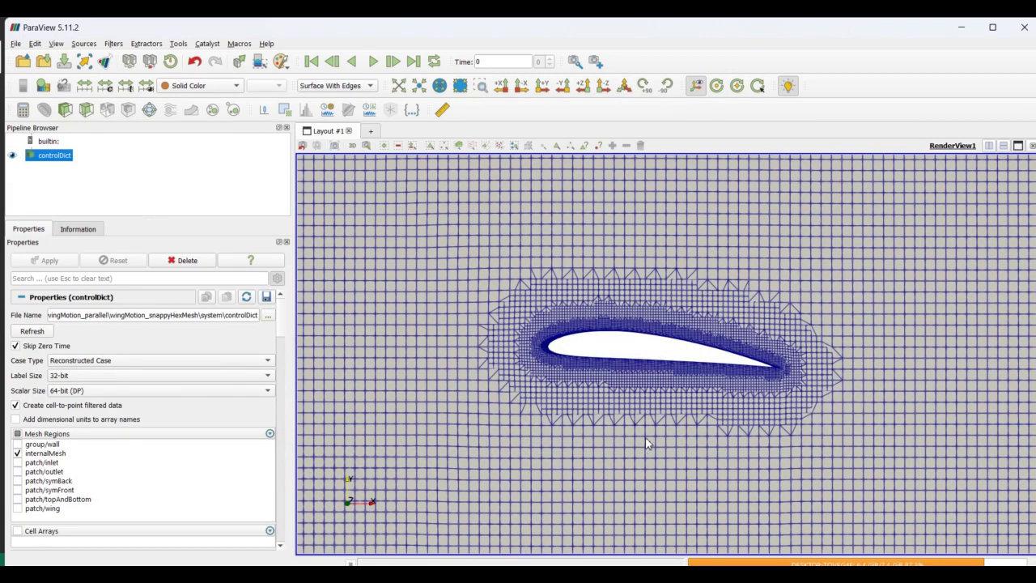
scroll(645, 445, up, 3)
scroll(646, 440, up, 2)
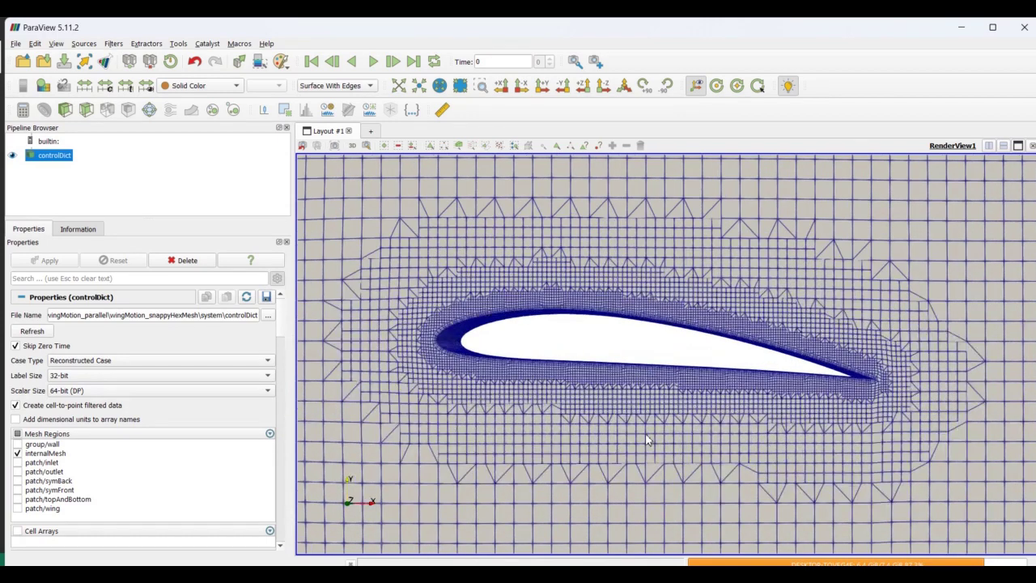
scroll(647, 439, down, 4)
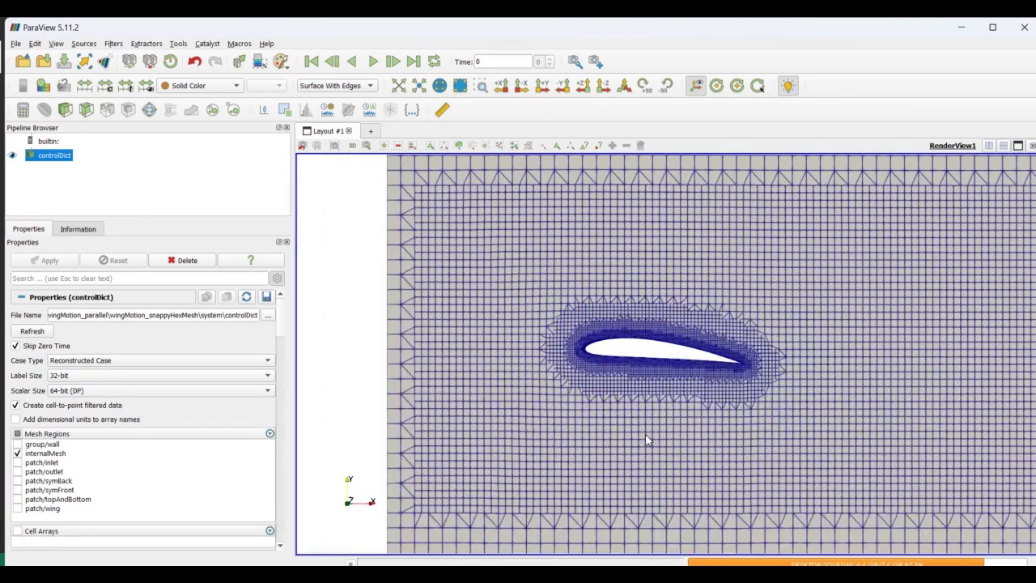
scroll(646, 439, down, 2)
scroll(653, 439, down, 2)
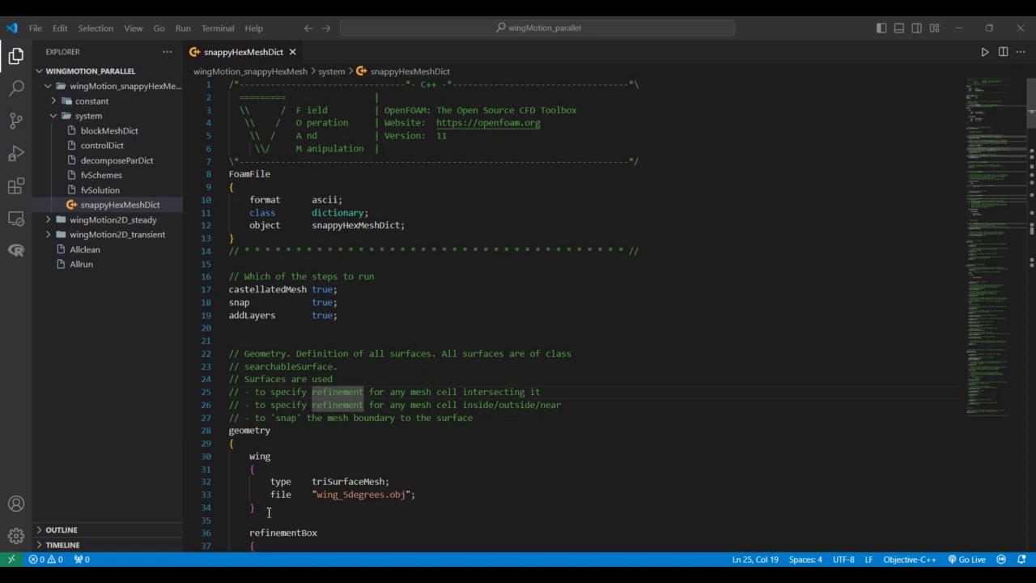
Open a WSL terminal from File Explorer in the wingMotion_snappyHexMesh folder and run blockMesh
drag(258, 508, 183, 457)
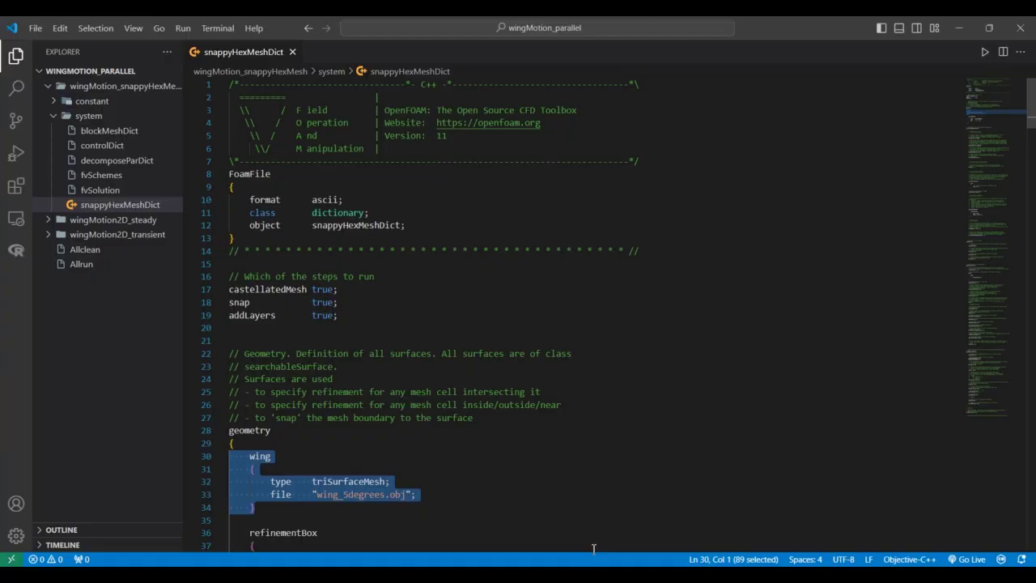
key(alt+Tab)
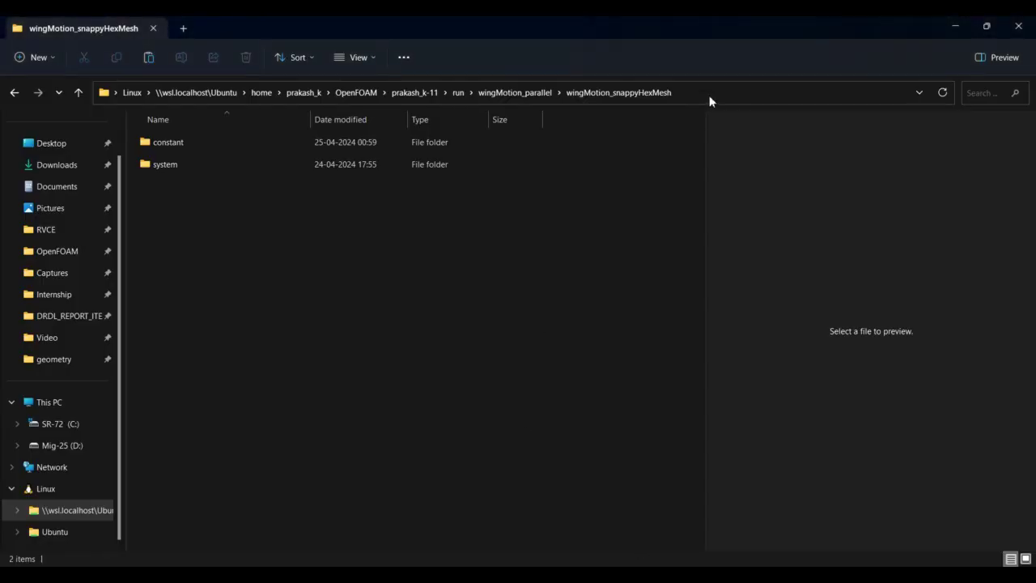
click(702, 101)
text(wsl)
key(Return)
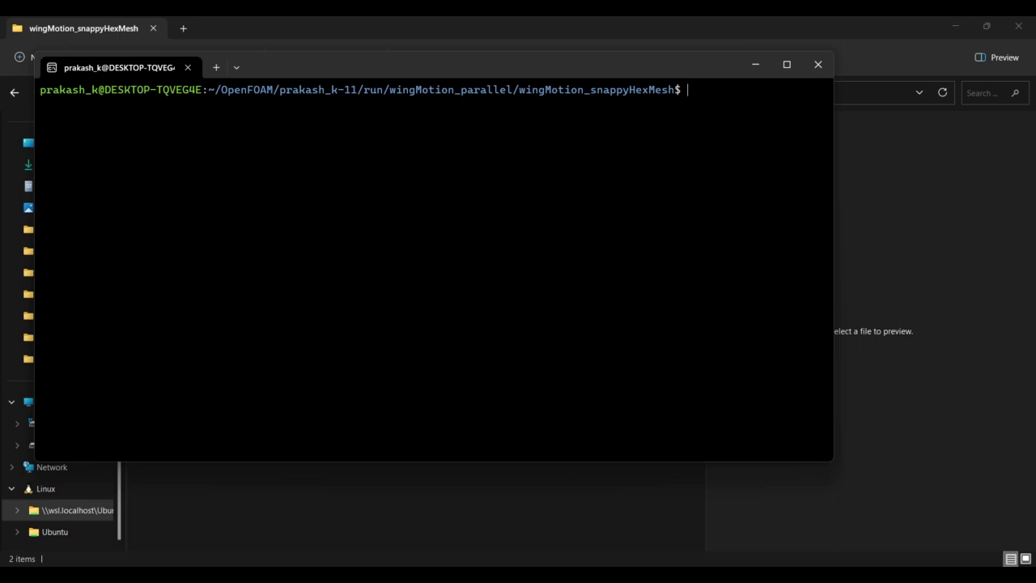
text(blockMesh)
key(Return)
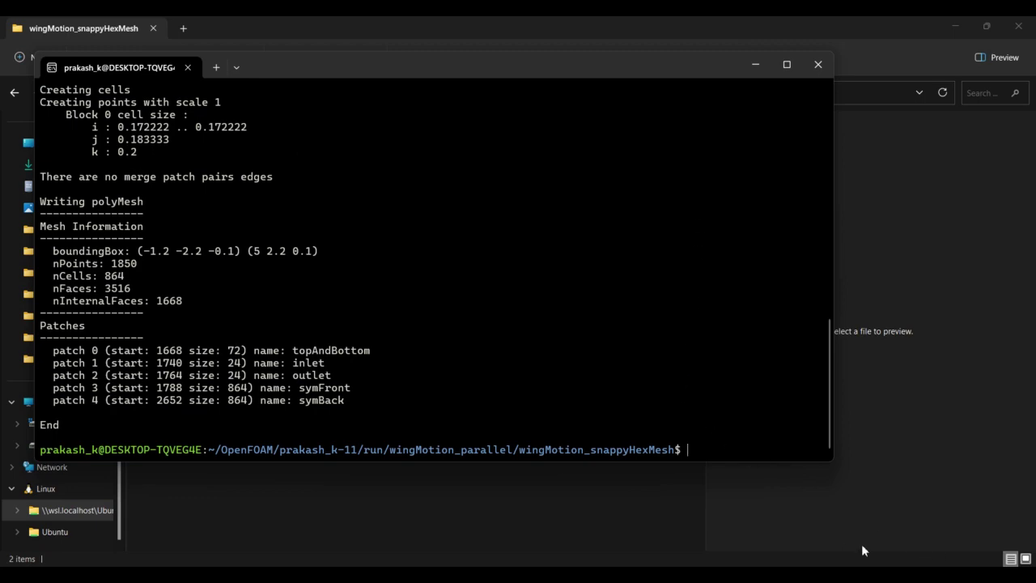
Launch ParaView 5.11.2 from the desktop and maximize its window
key(super+d)
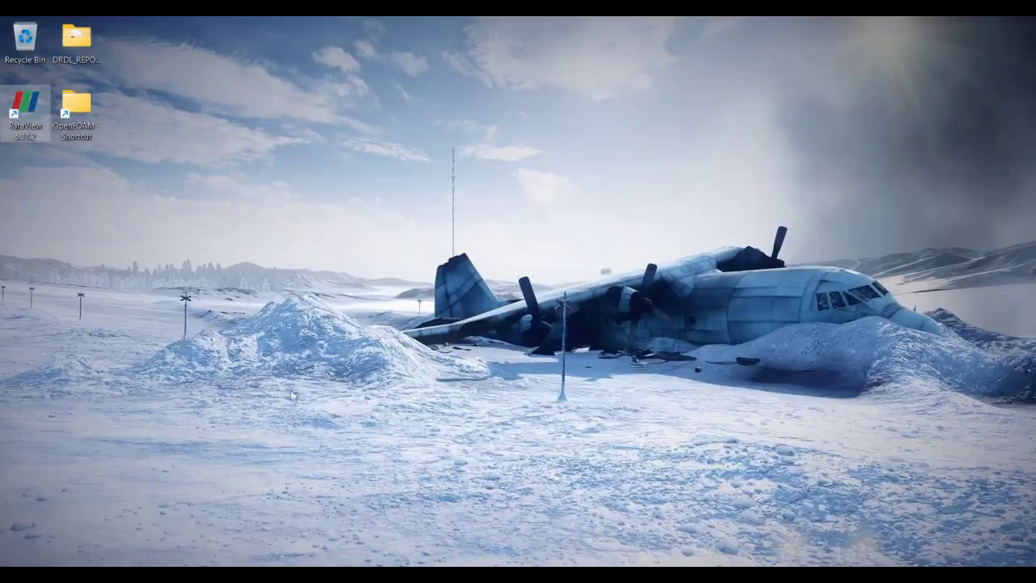
double_click(12, 115)
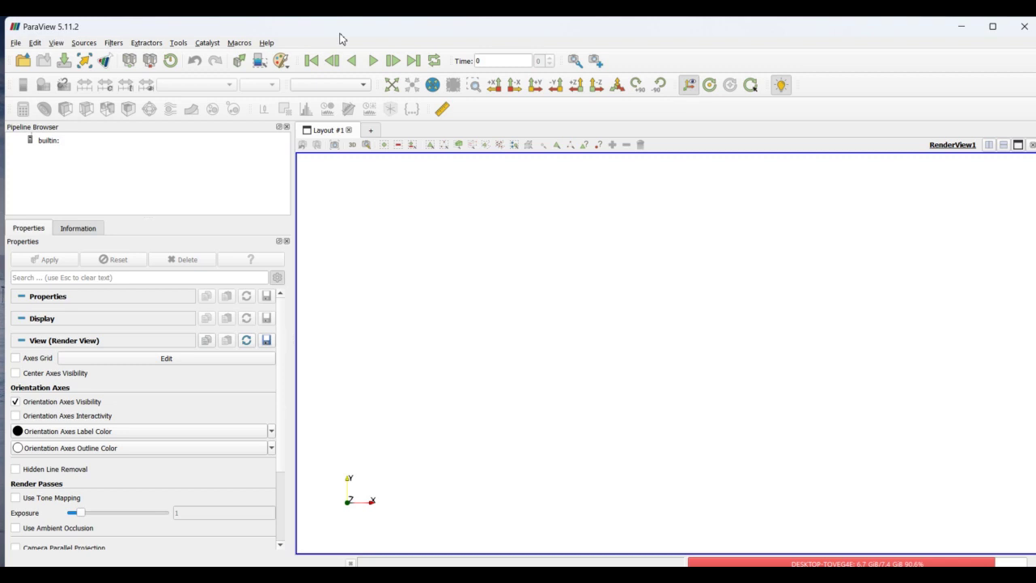
double_click(340, 31)
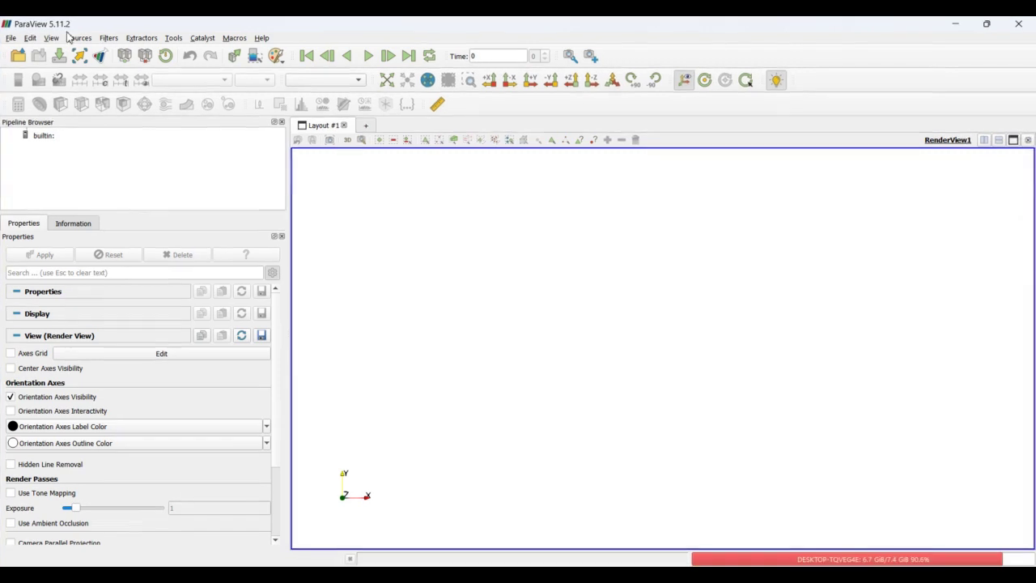
Load controlDict from wingMotion_parallel/wingMotion_snappyHexMesh/system and apply it with the internalMesh region to display the block mesh
click(18, 56)
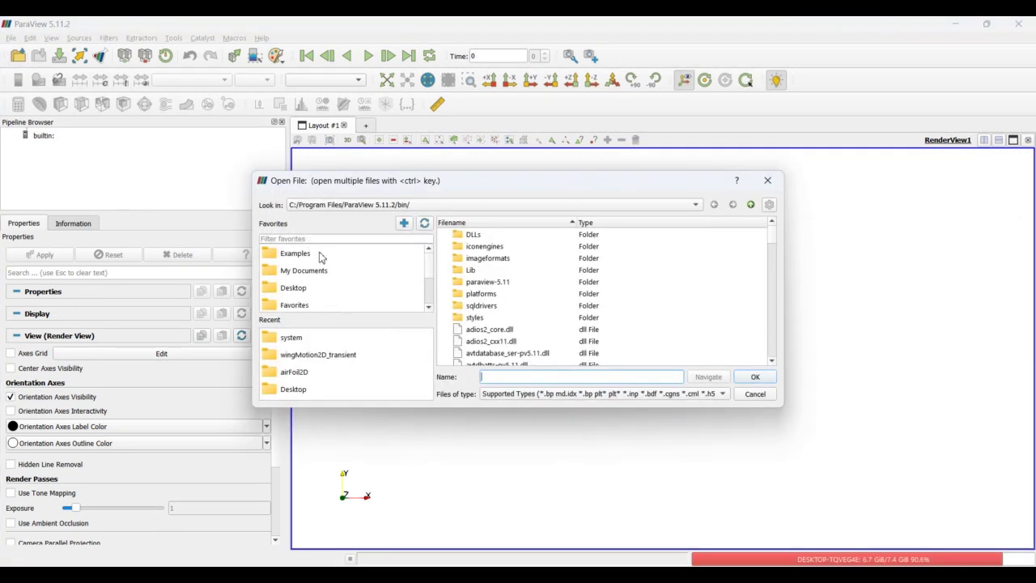
click(340, 289)
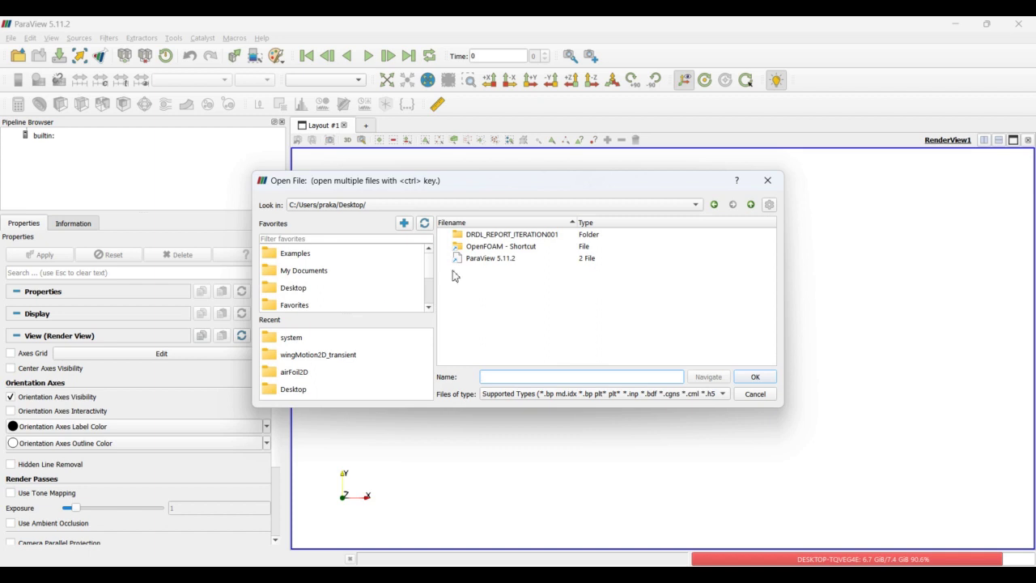
click(480, 255)
double_click(480, 255)
double_click(492, 237)
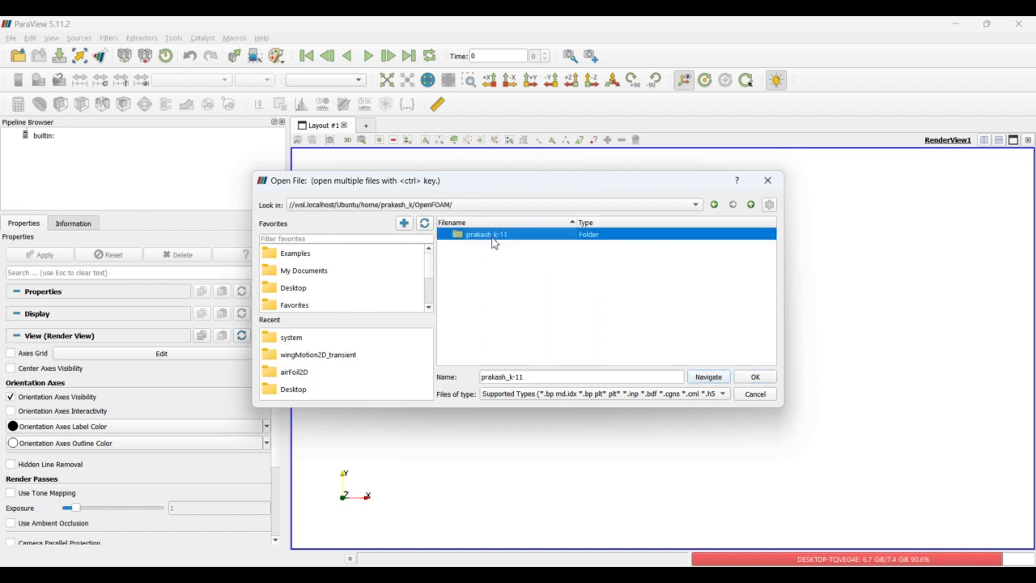
double_click(497, 243)
scroll(520, 324, down, 5)
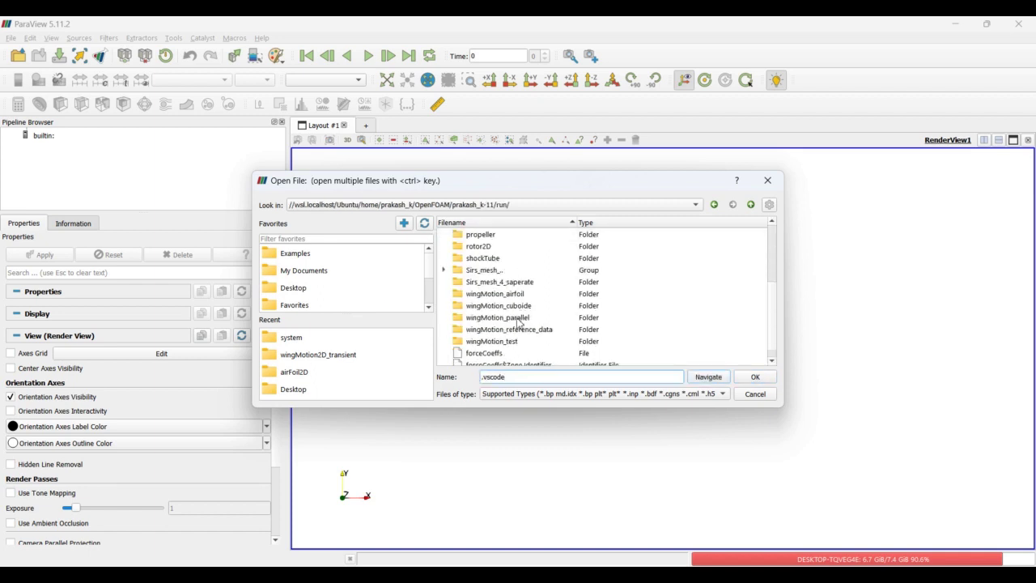
double_click(518, 319)
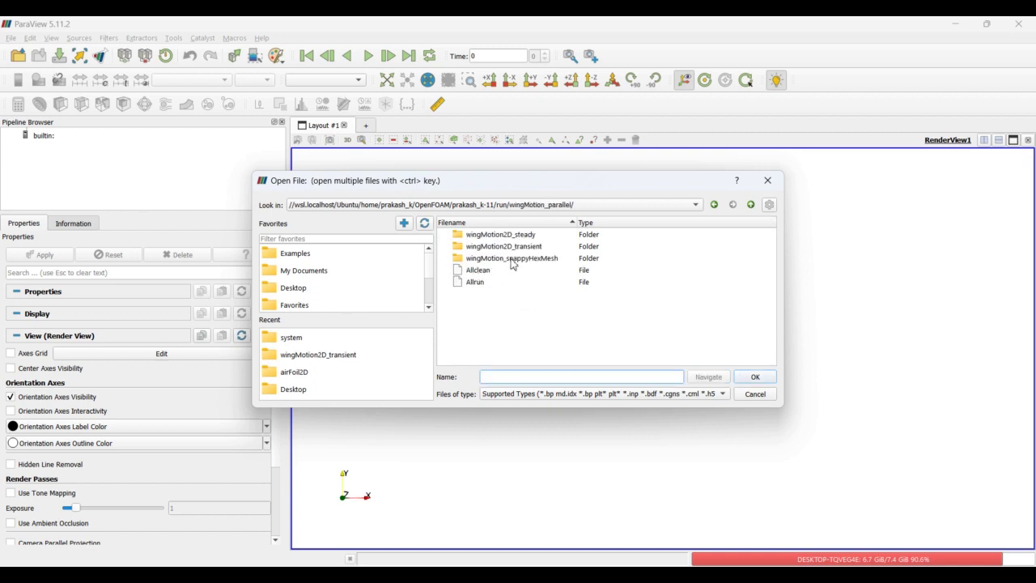
double_click(522, 259)
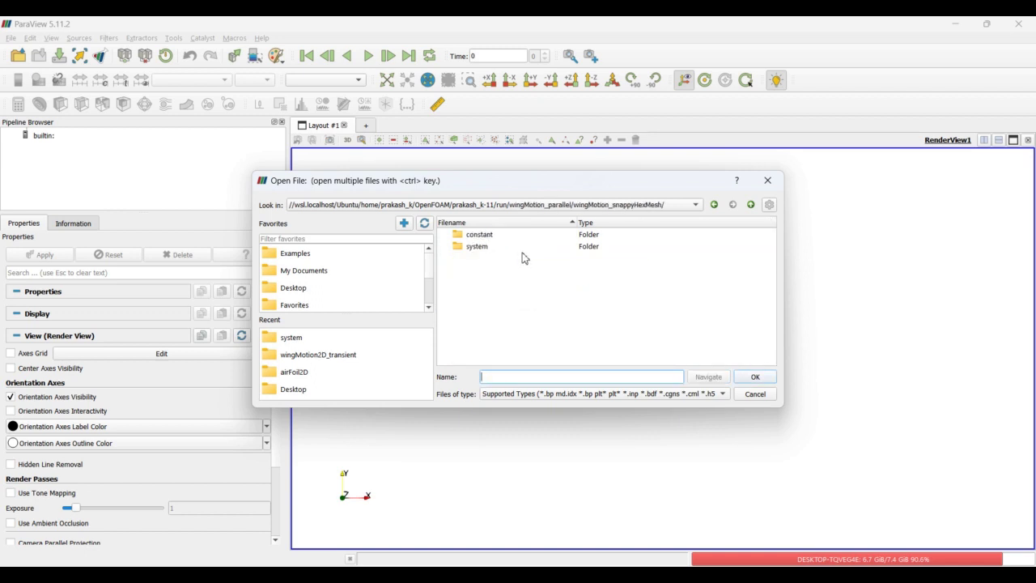
double_click(525, 248)
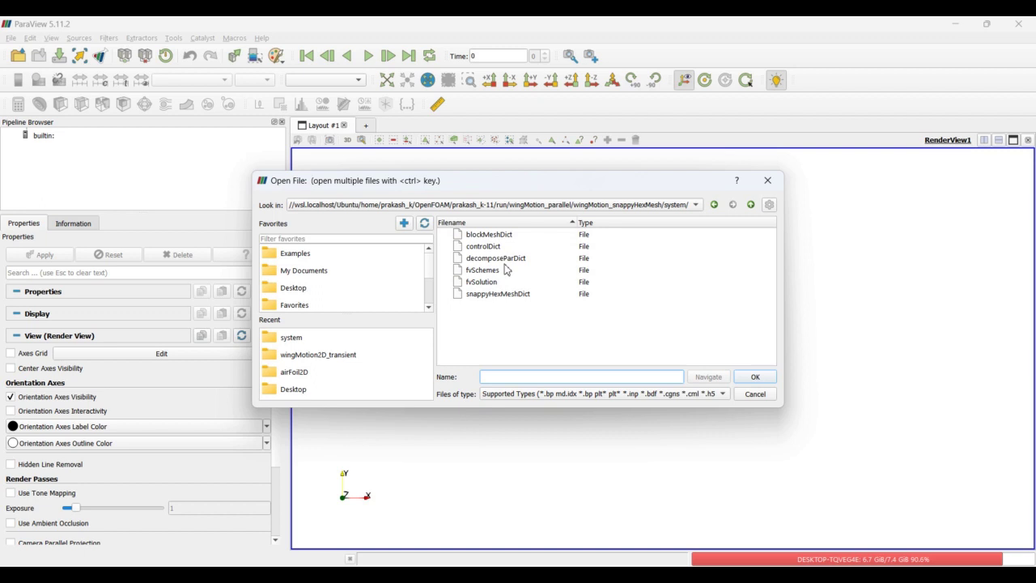
click(509, 250)
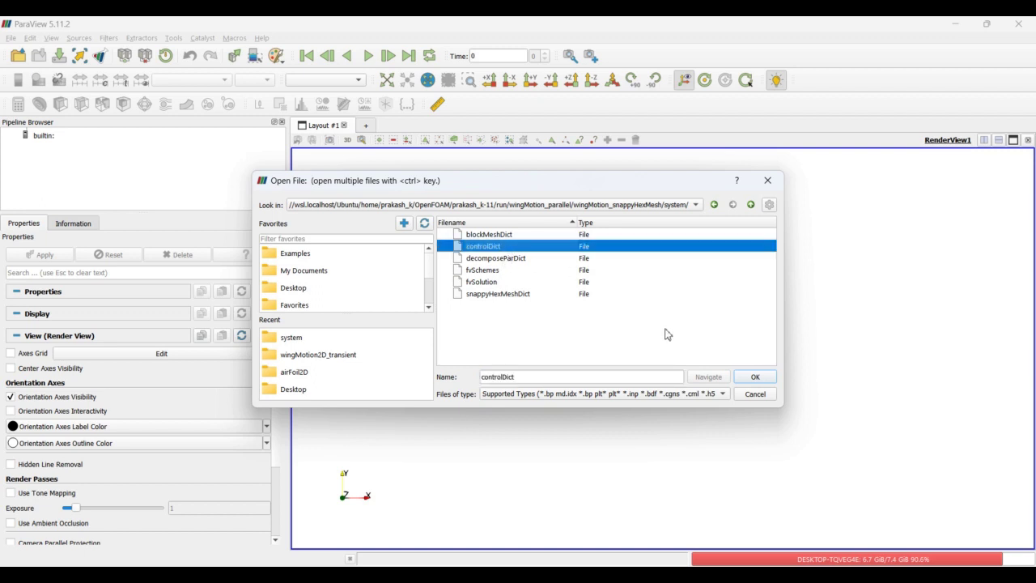
click(741, 381)
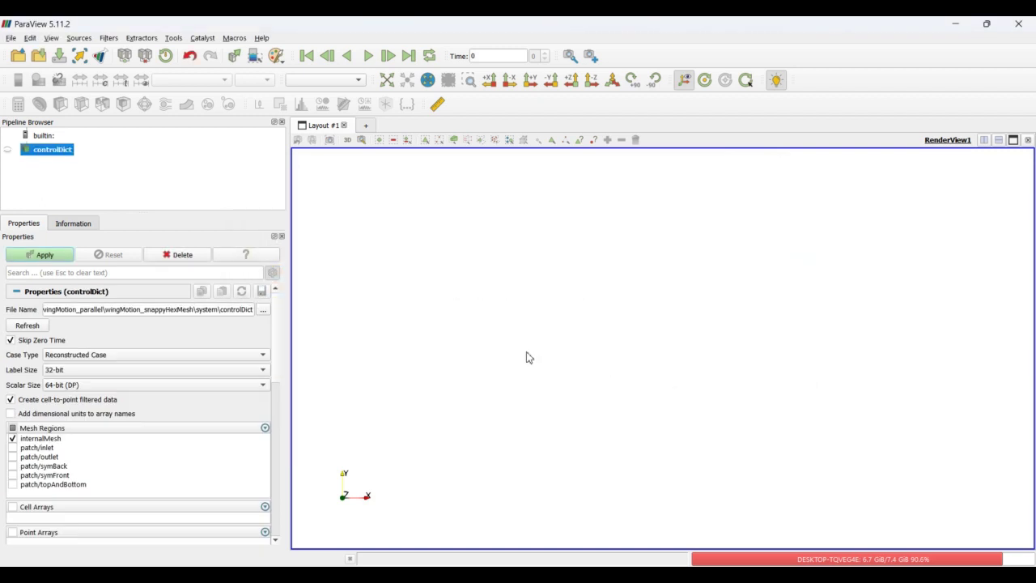
click(51, 258)
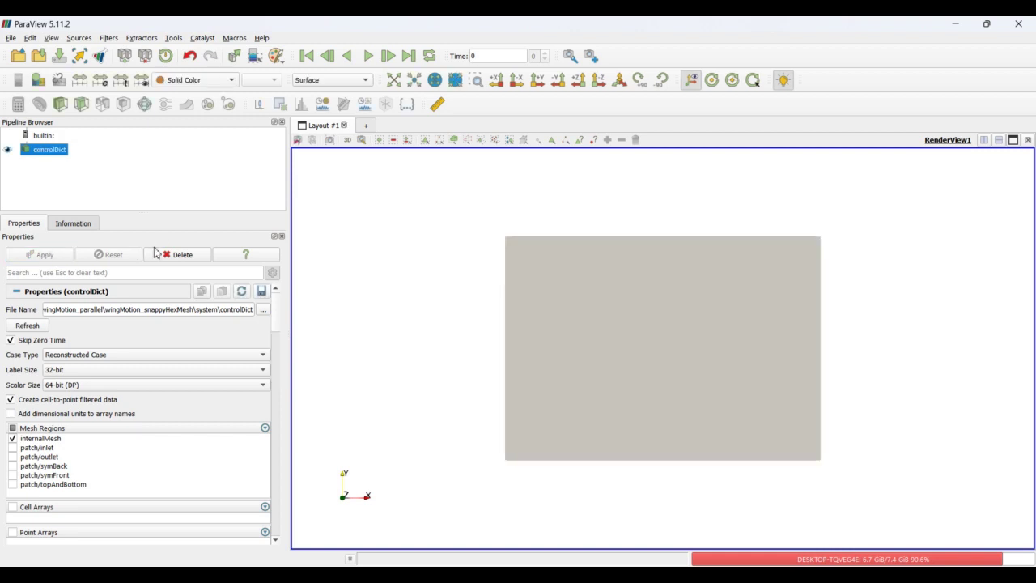
Display the block mesh with the Surface With Edges representation
click(326, 82)
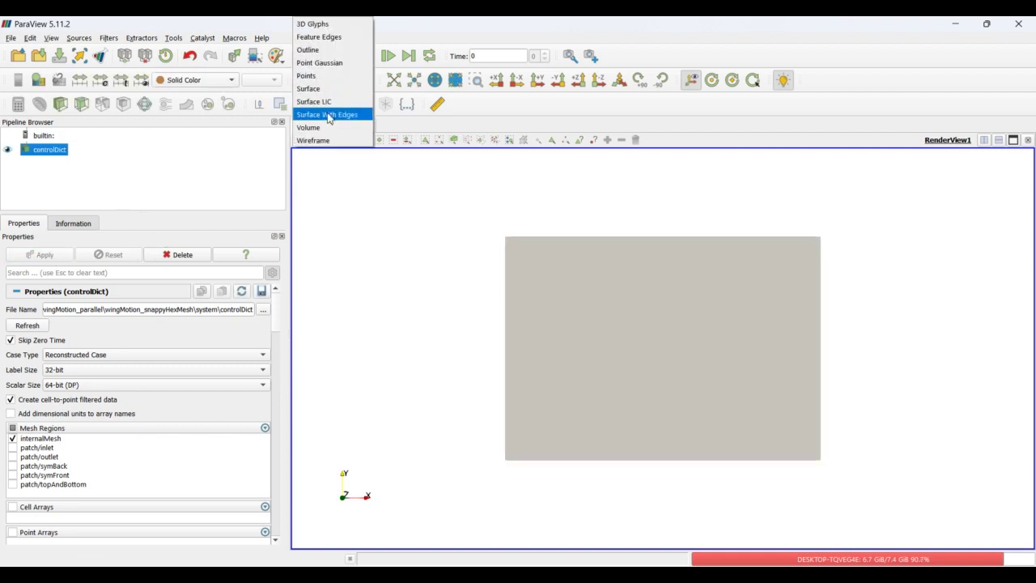
click(330, 114)
scroll(643, 349, up, 3)
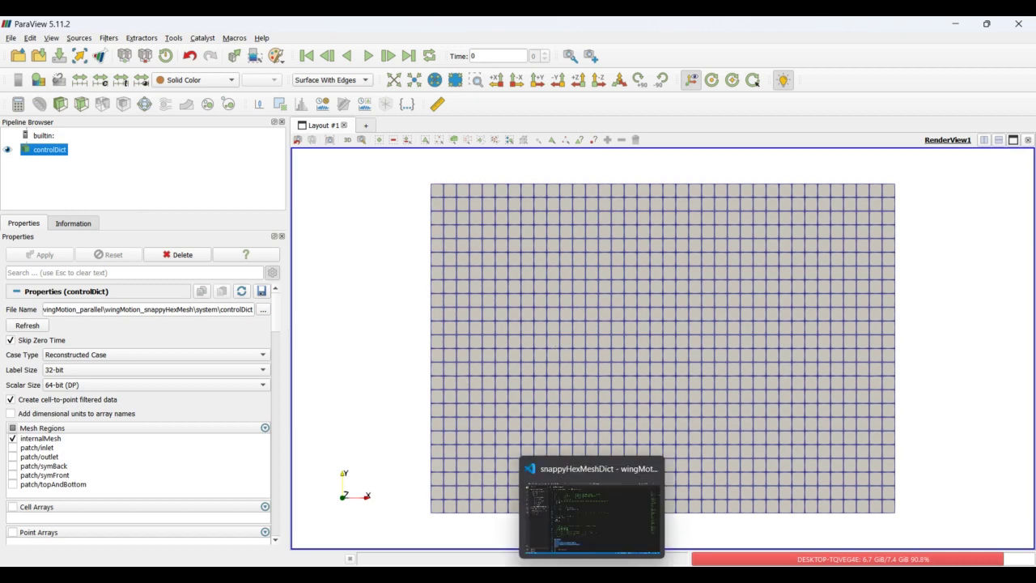
Switch to VS Code and set snap to false in the list of steps to run in snappyHexMeshDict
click(591, 518)
click(344, 316)
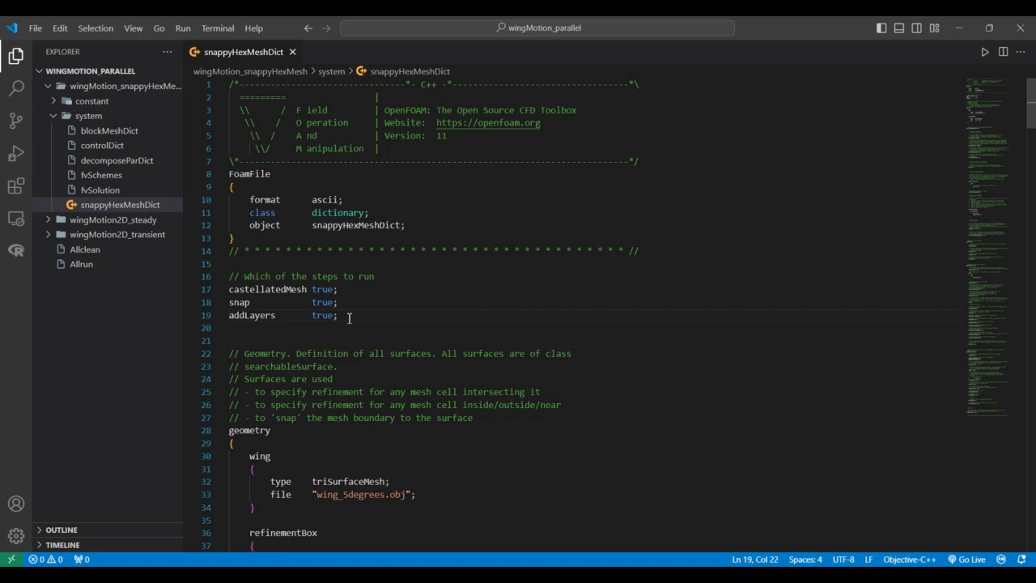
drag(349, 318, 230, 287)
double_click(323, 302)
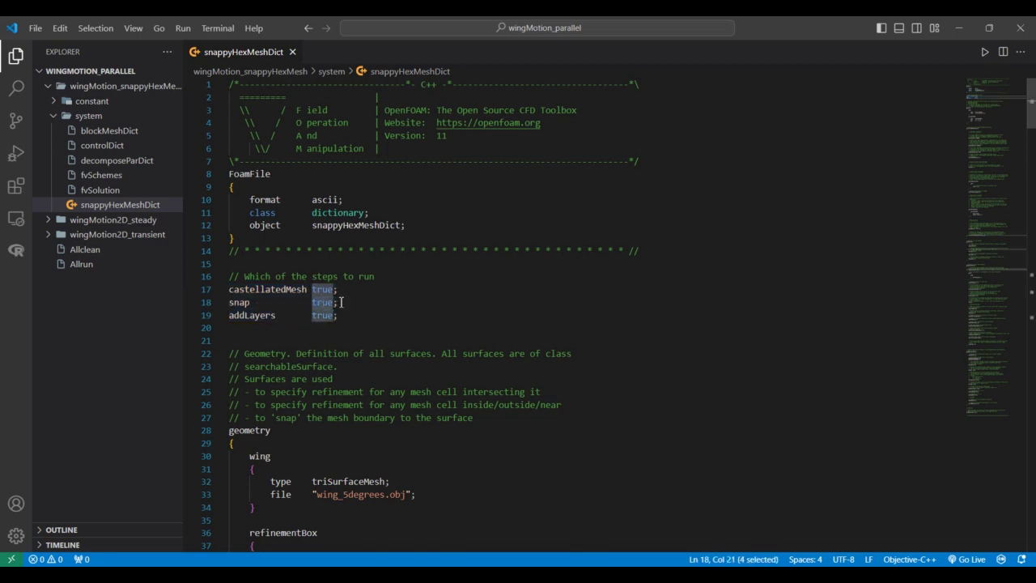
text(false)
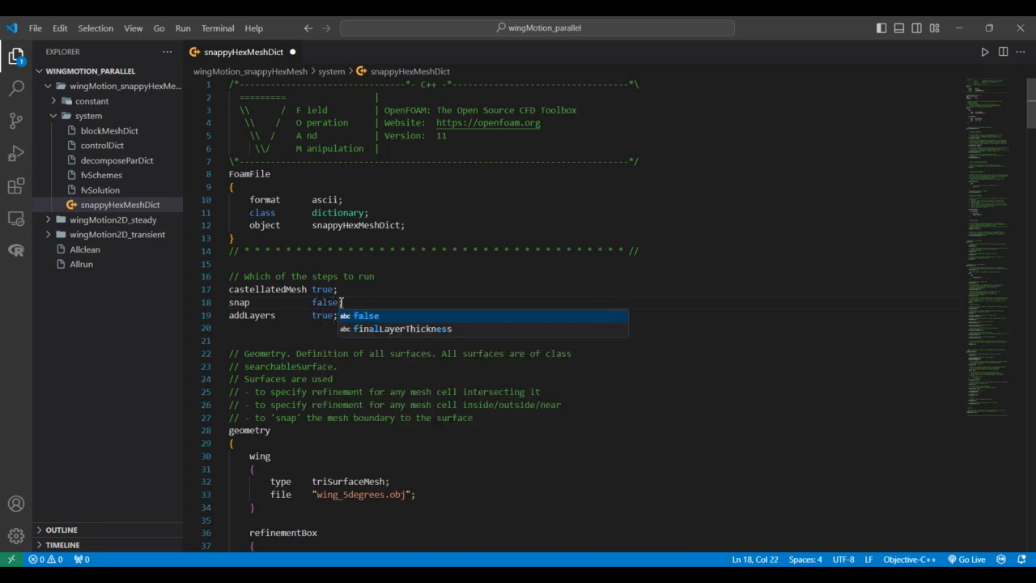
key(Escape)
Set addLayers to false and save snappyHexMeshDict
key(Left)
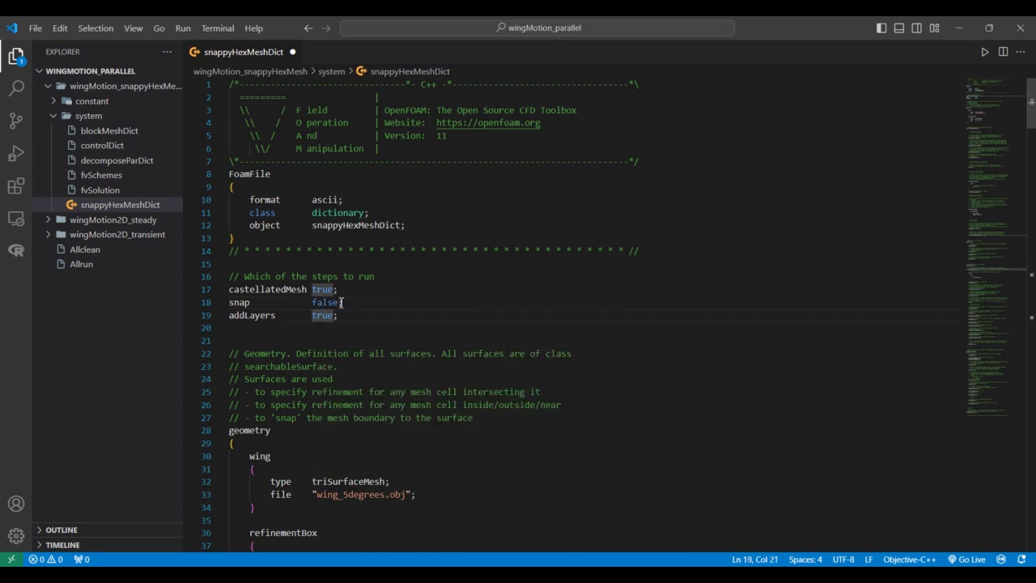
key(BackSpace)
key(BackSpace)
key(BackSpace)
key(BackSpace)
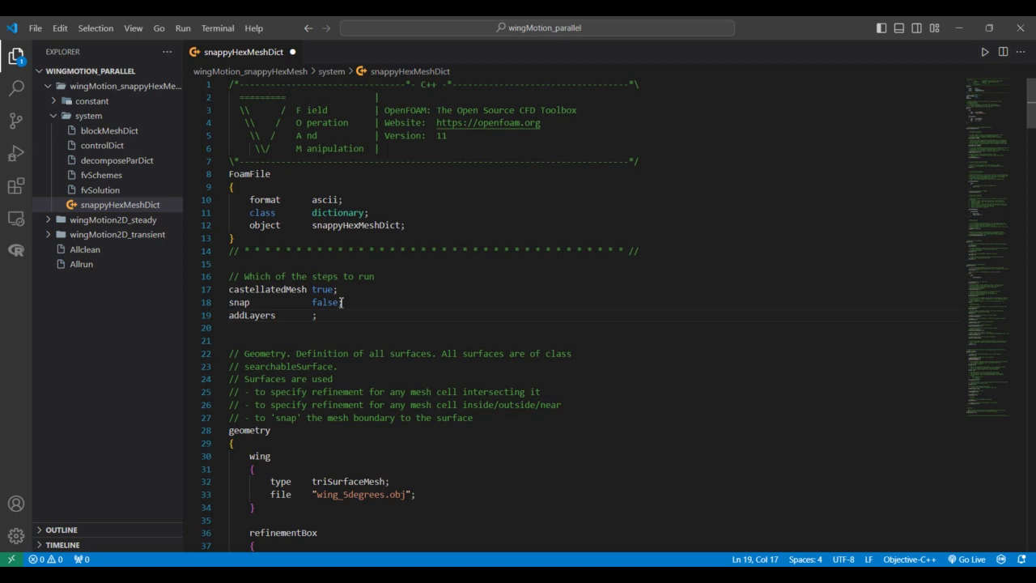
text(false)
key(Escape)
key(ctrl+s)
Switch to the WSL terminal, maximize it, run snappyHexMesh -overwrite, and highlight the closing status message
mouse_move(651, 576)
click(645, 499)
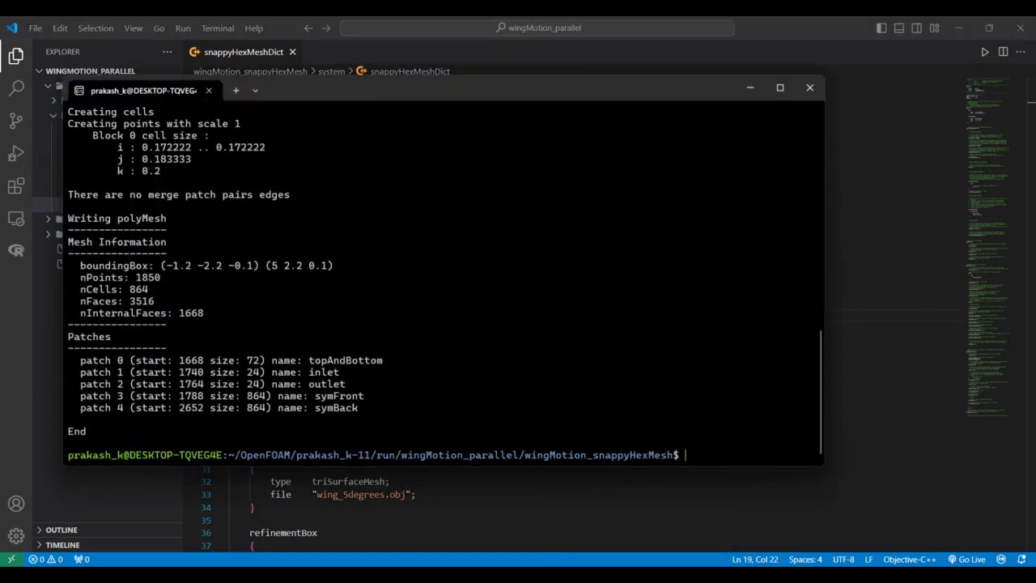
key(Up)
key(Up)
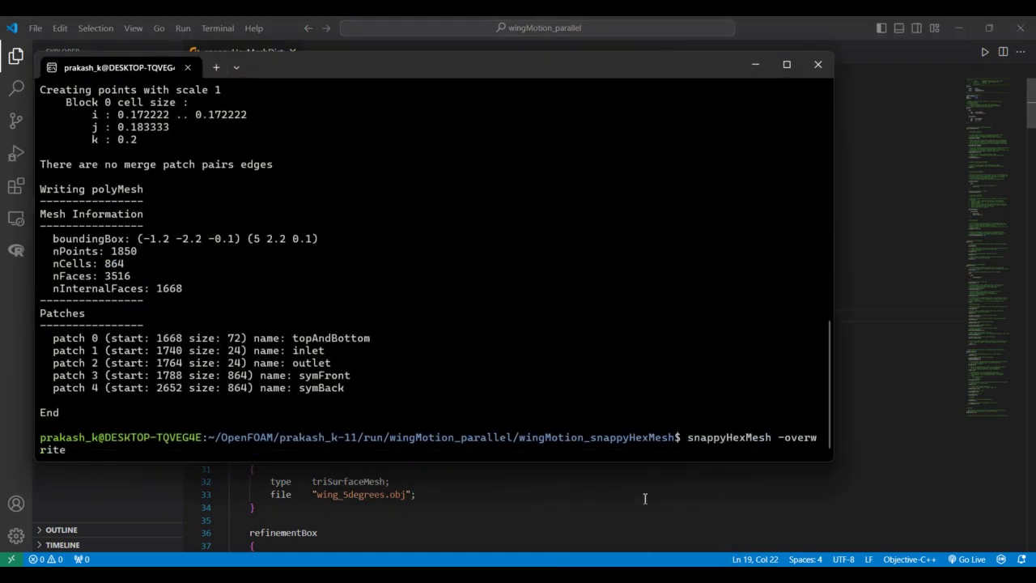
click(782, 63)
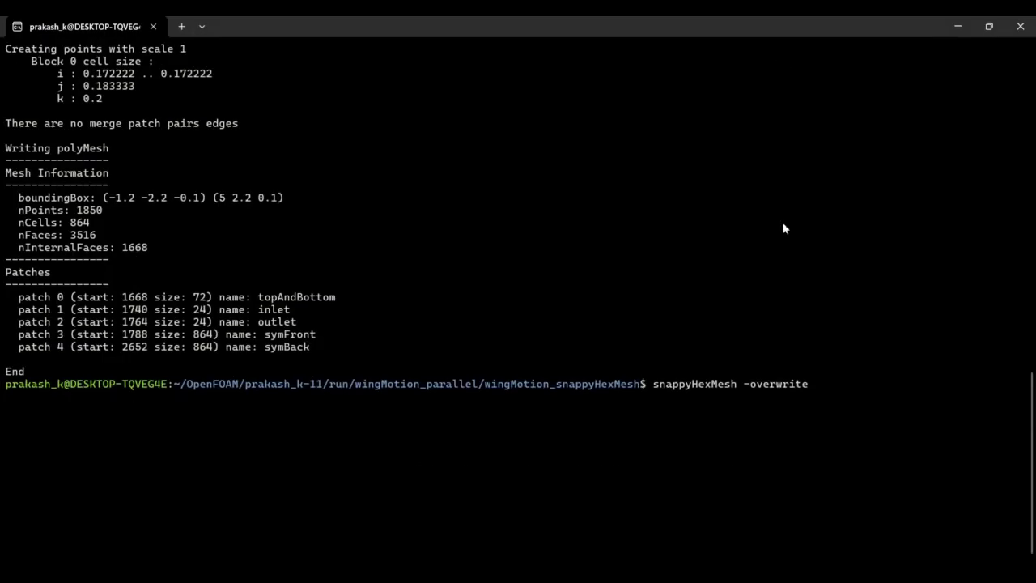
key(Return)
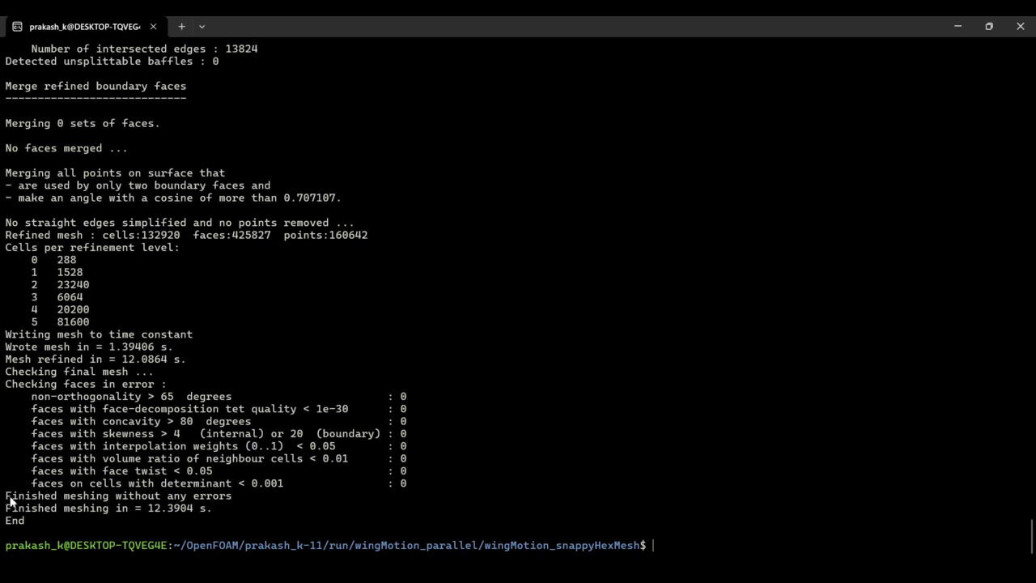
drag(6, 499, 234, 501)
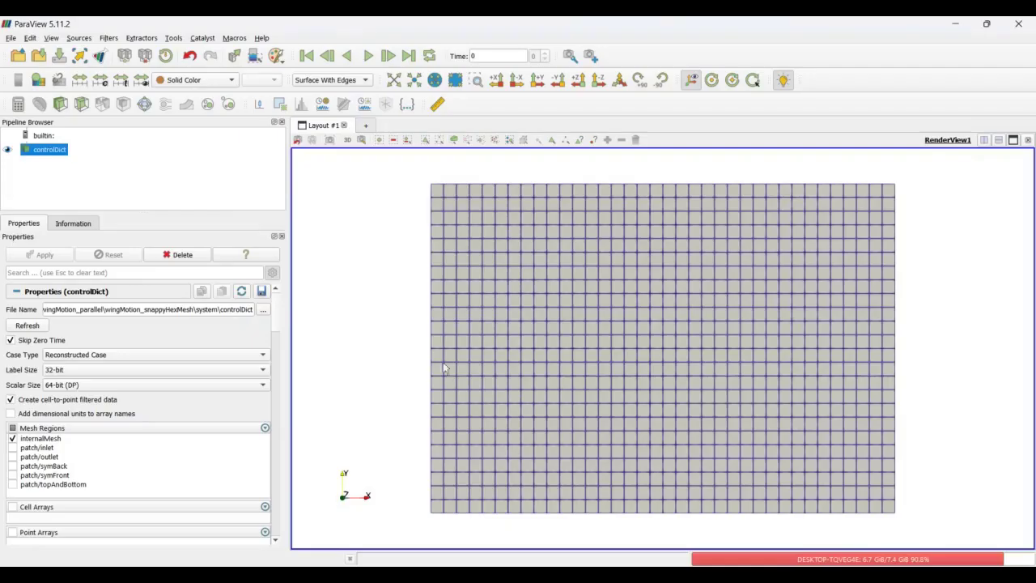
Switch to ParaView, load controlDict from the case's system folder again, and apply it with the internalMesh region
click(18, 55)
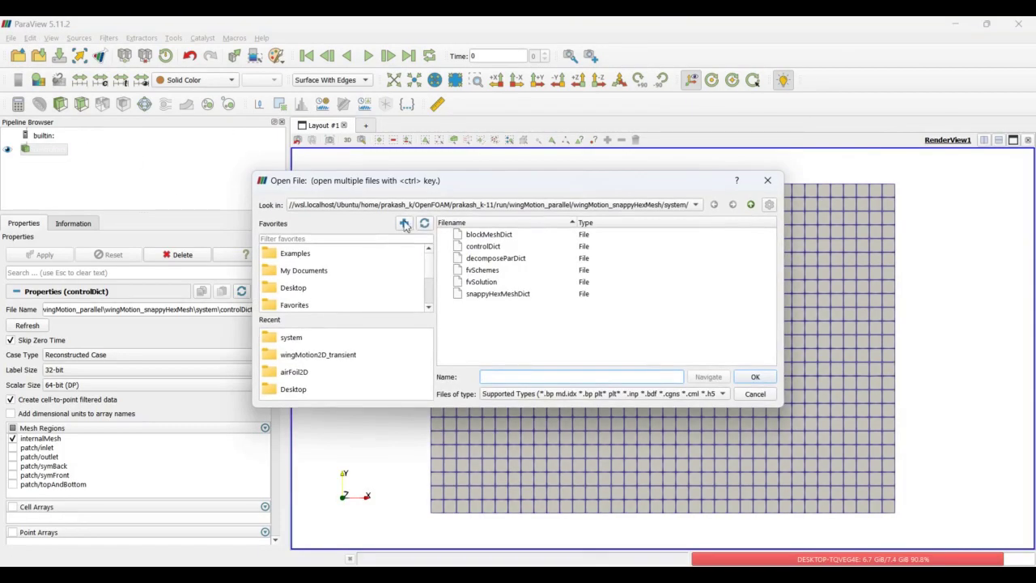
double_click(494, 248)
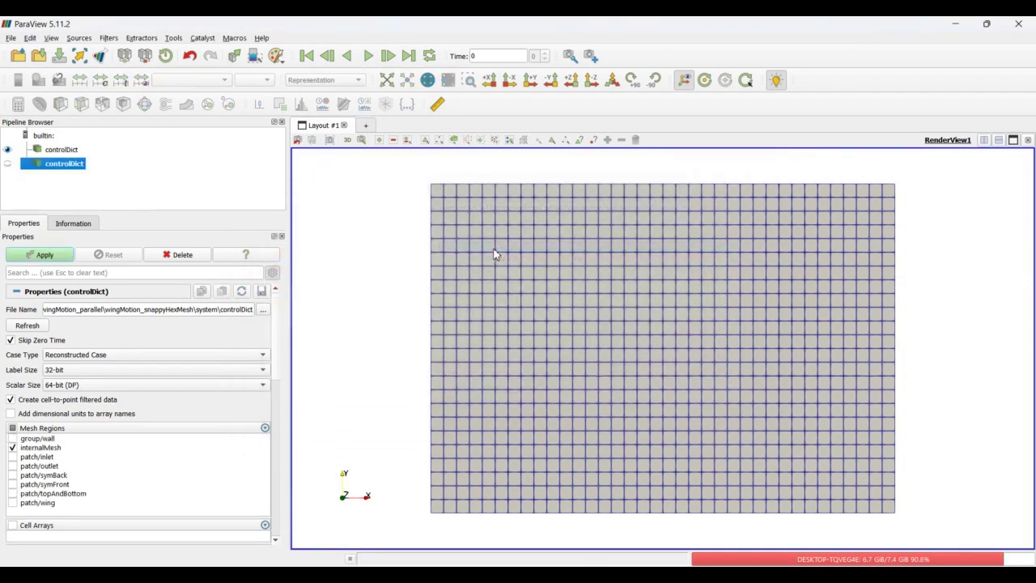
click(68, 257)
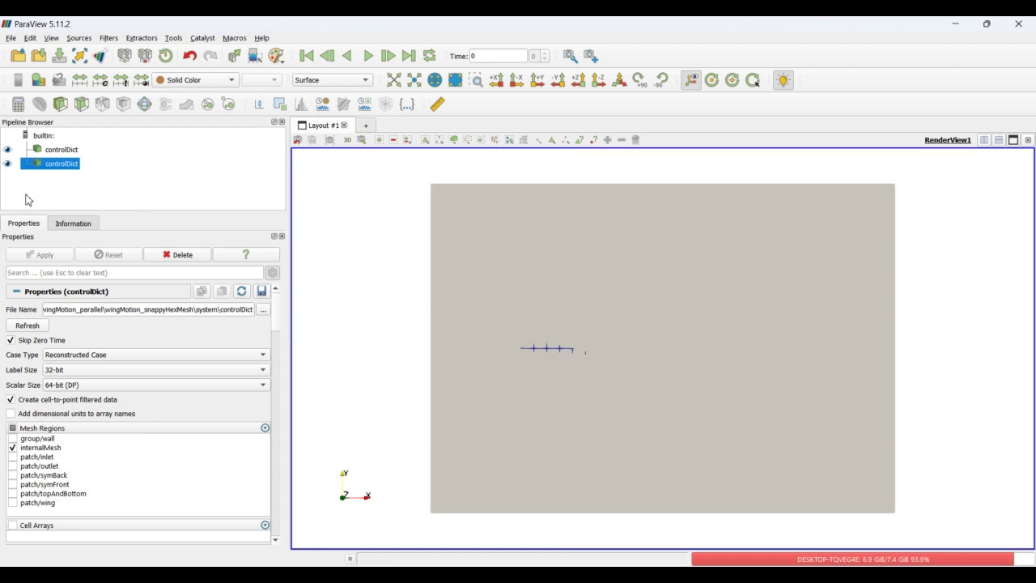
Hide the earlier block mesh and display the castellated mesh with the Surface With Edges representation
click(8, 149)
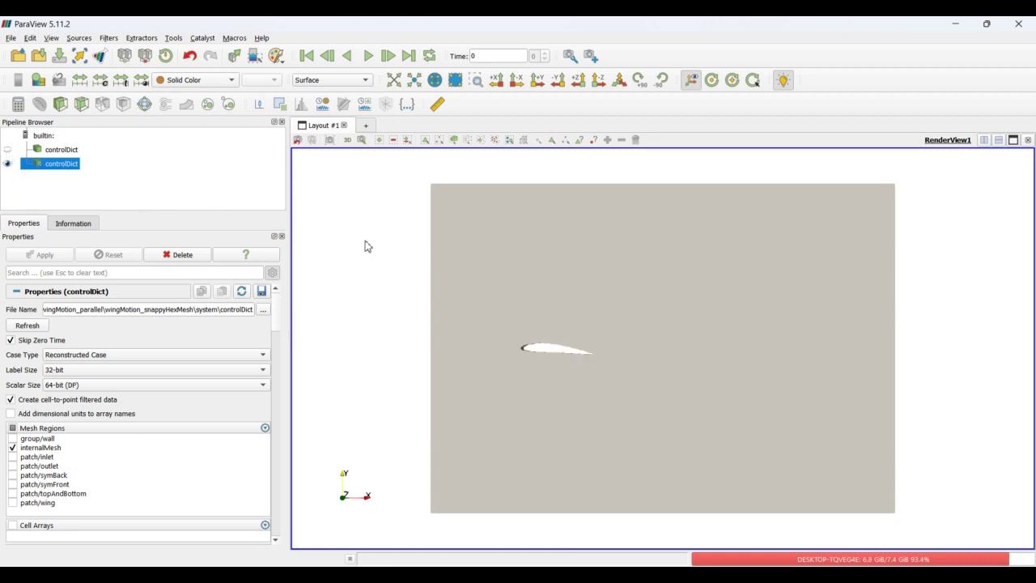
click(326, 80)
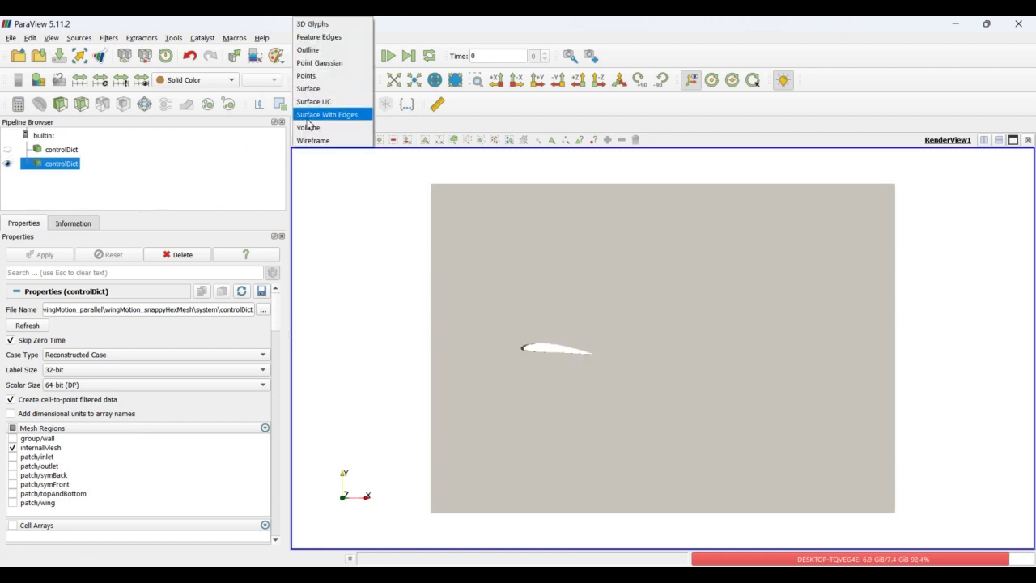
click(312, 115)
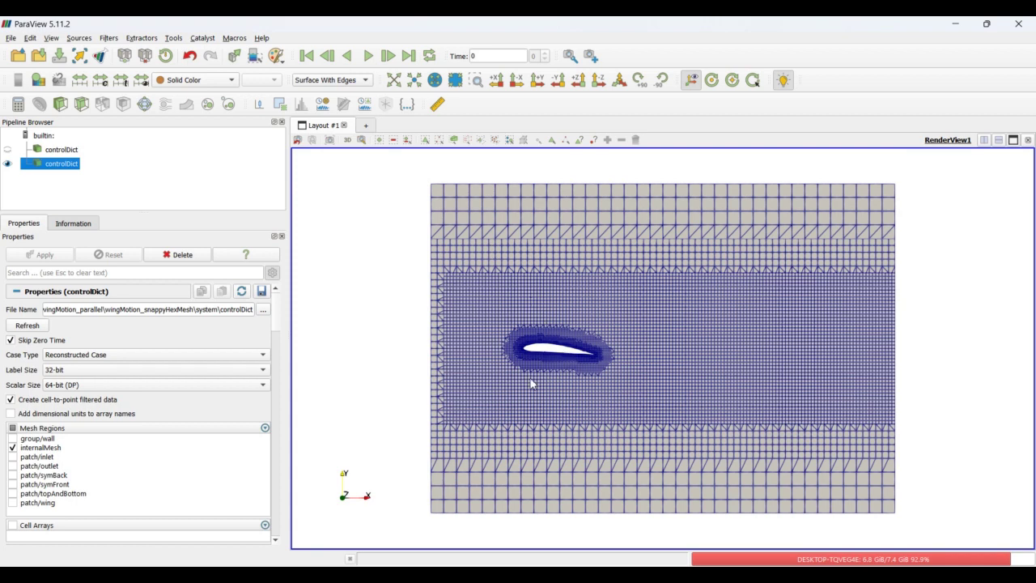
Examine the castellated mesh in the refinement box and the stepped cells along the airfoil surface
scroll(536, 365, up, 2)
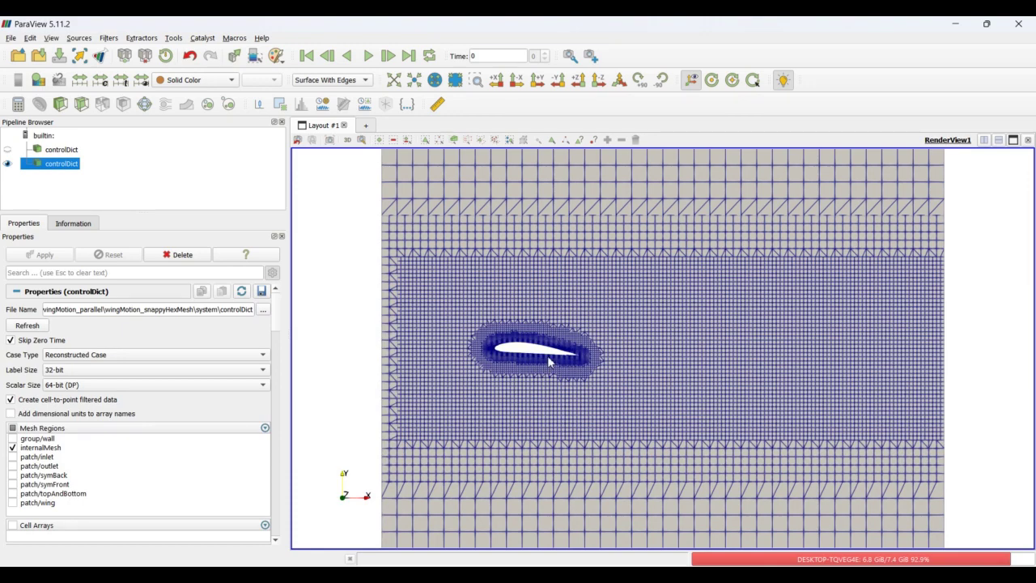
scroll(555, 353, down, 2)
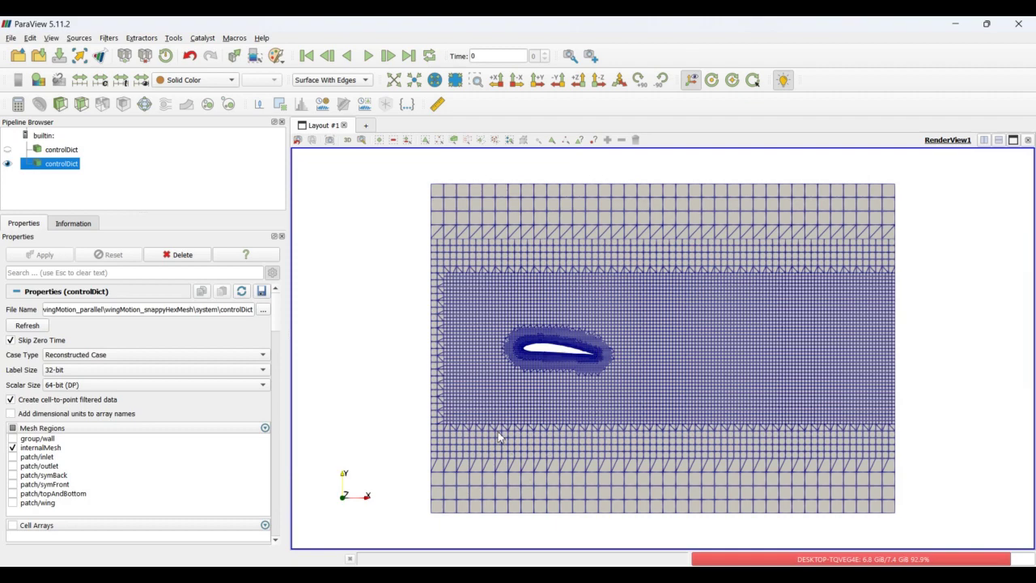
scroll(514, 370, up, 6)
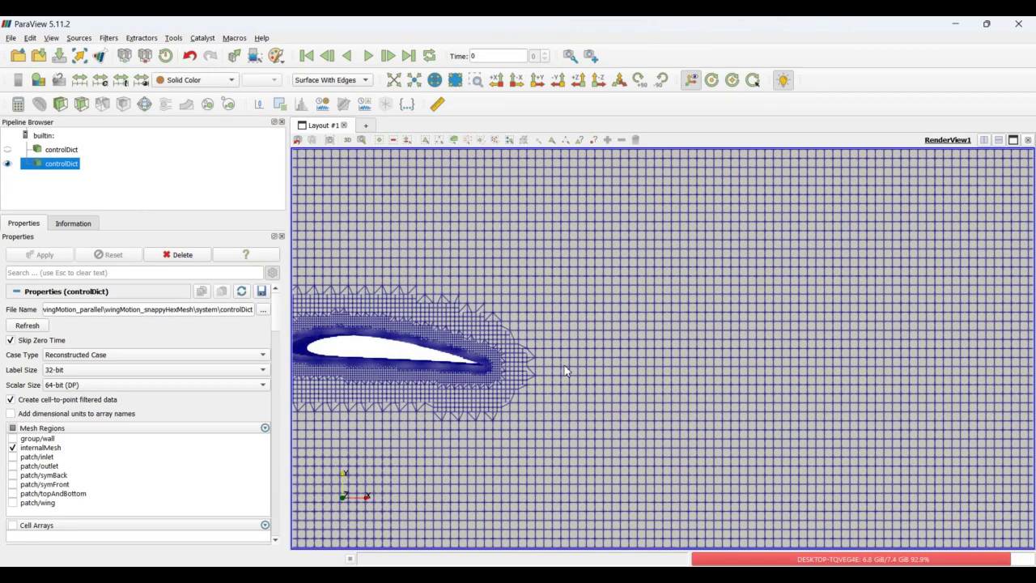
scroll(567, 371, up, 3)
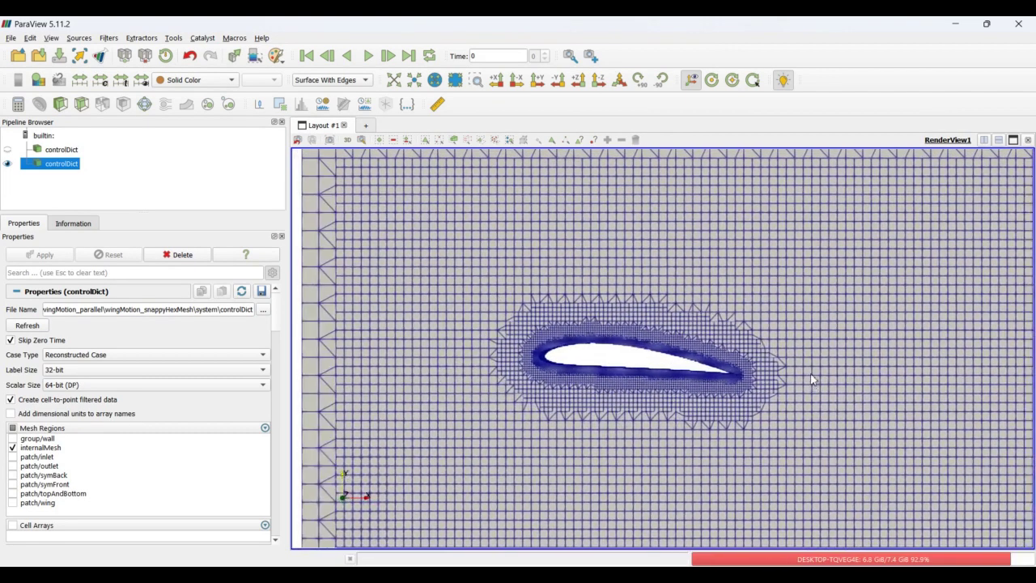
scroll(615, 390, up, 3)
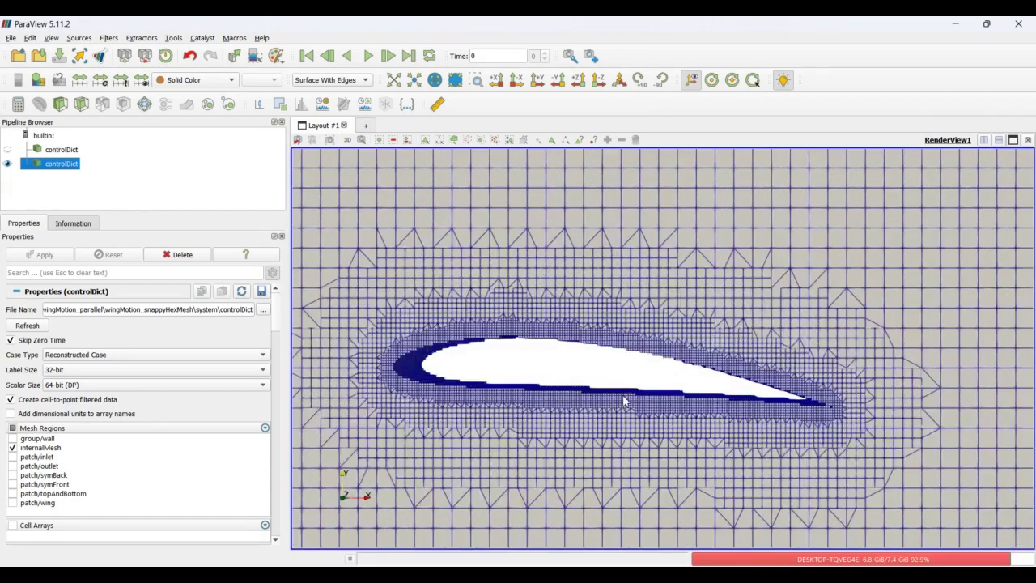
scroll(625, 400, up, 3)
middle_drag(629, 400, 739, 322)
scroll(740, 322, up, 2)
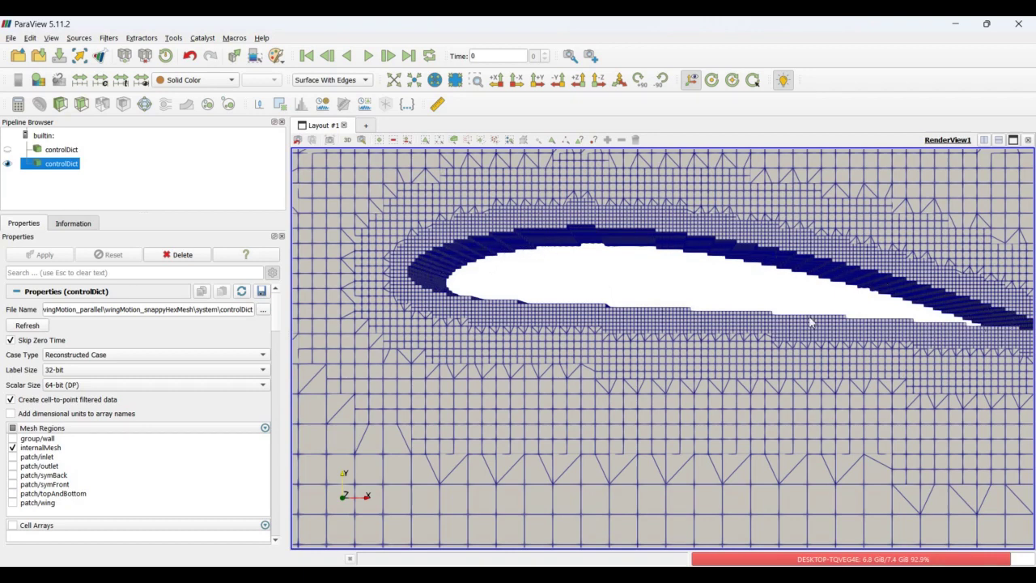
scroll(489, 300, up, 4)
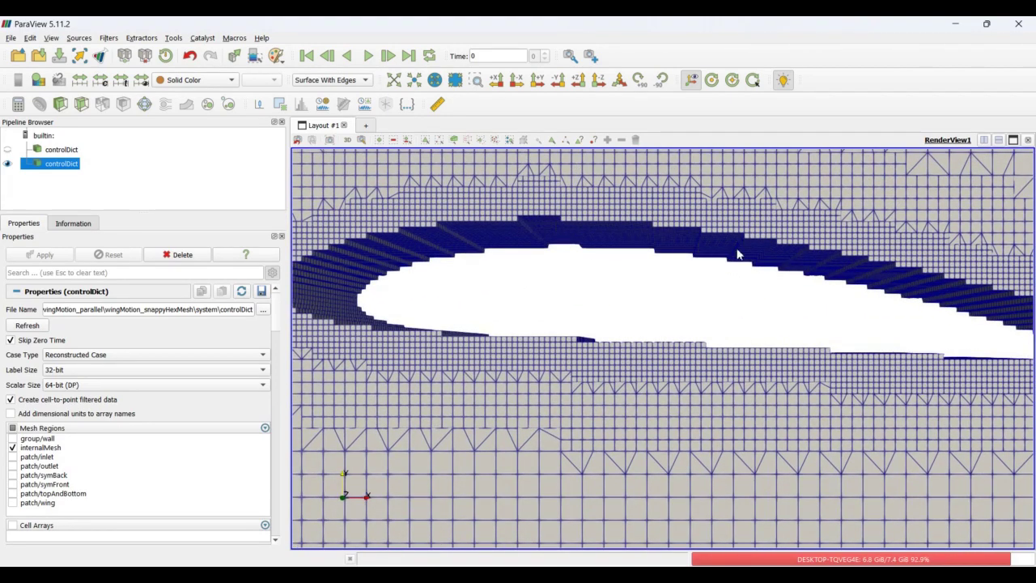
scroll(757, 274, down, 3)
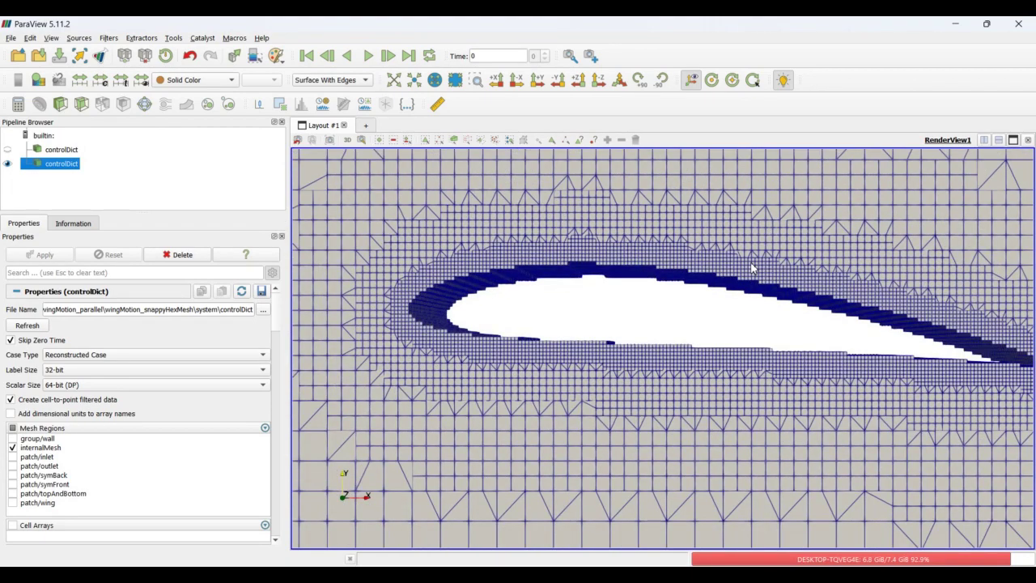
Switch back to snappyHexMeshDict in VS Code and set snap to true
key(alt+Tab)
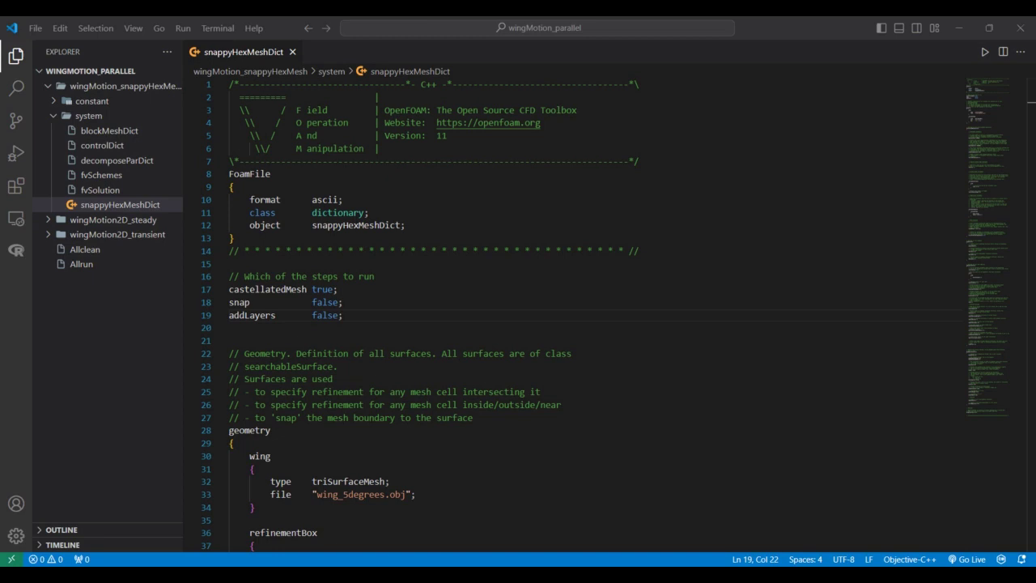
double_click(318, 302)
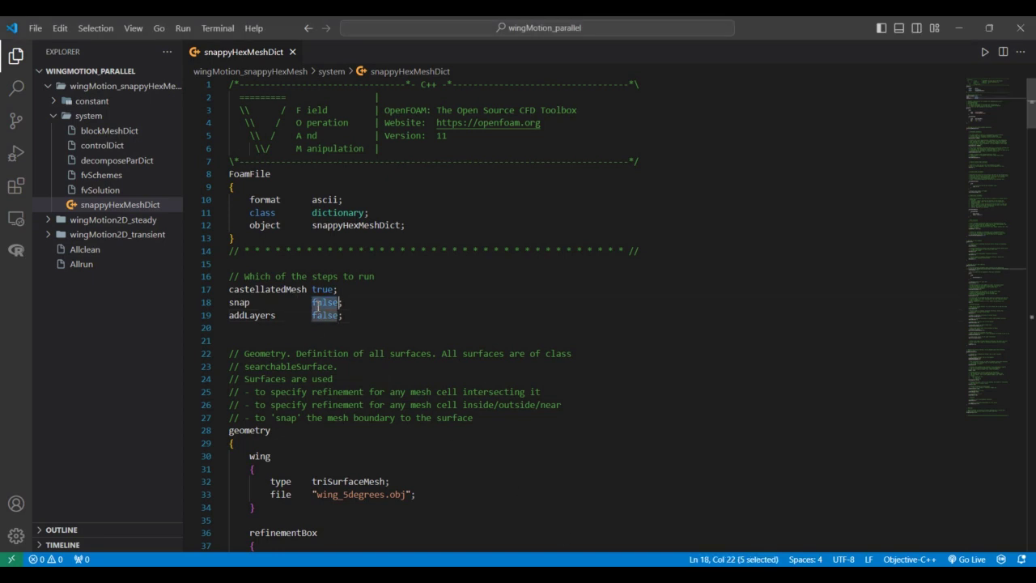
text(true)
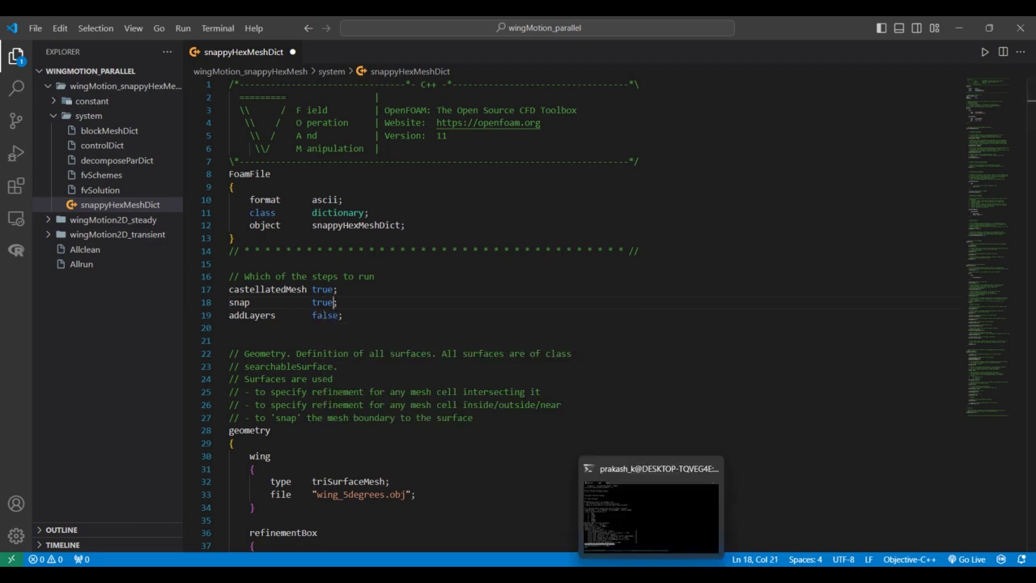
Return to the WSL terminal, rerun snappyHexMesh -overwrite with snapping enabled, and highlight the closing status message
click(650, 526)
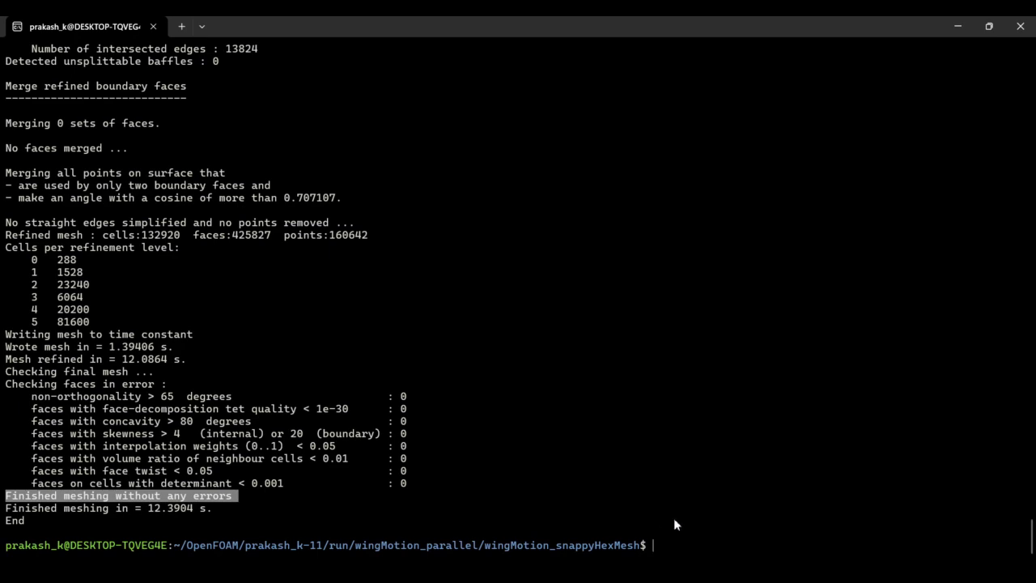
key(Up)
key(Return)
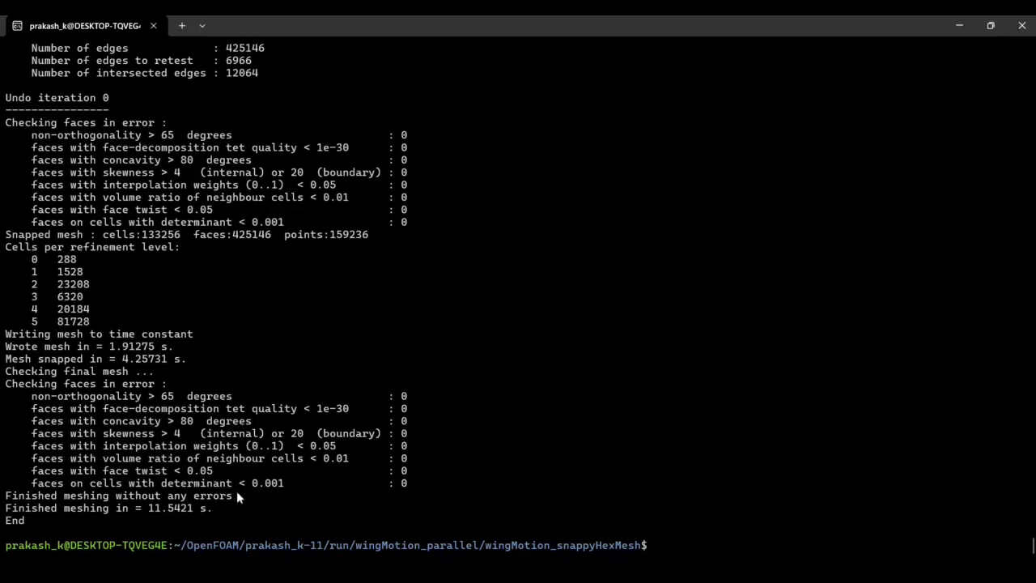
drag(239, 495, 2, 499)
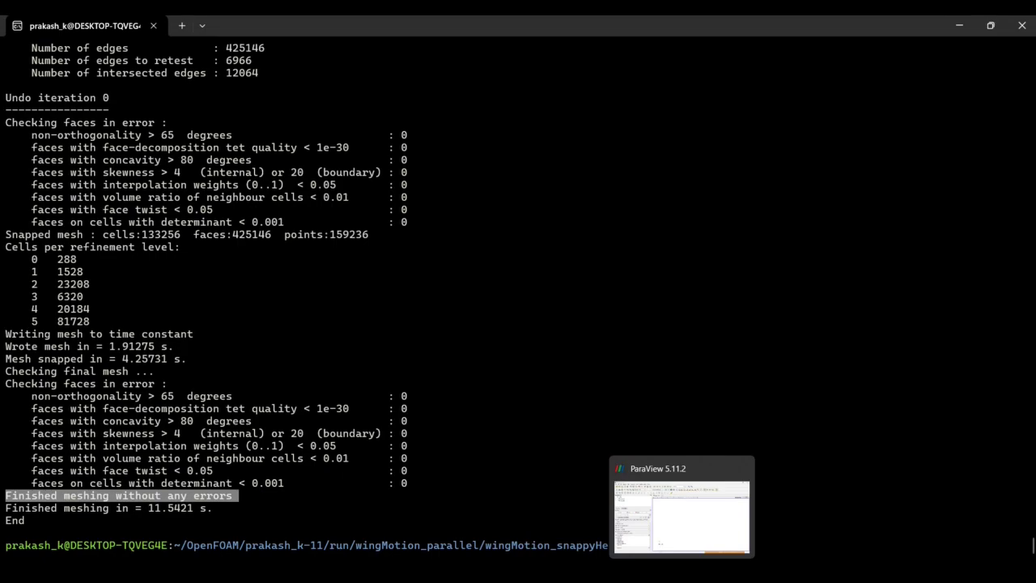
Switch to ParaView and load controlDict from the case's system folder again to bring in the snapped mesh
click(682, 576)
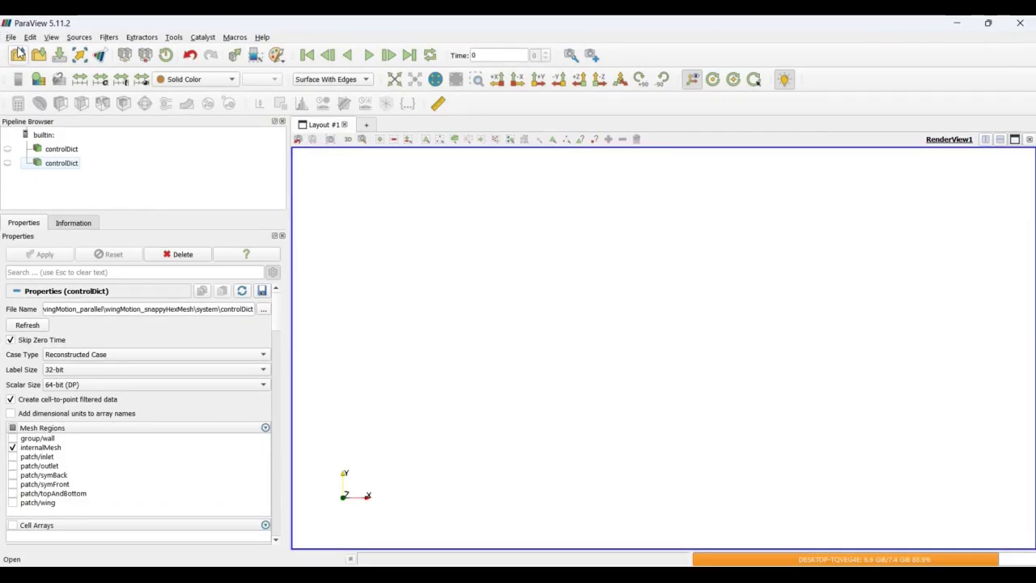
click(18, 54)
click(458, 247)
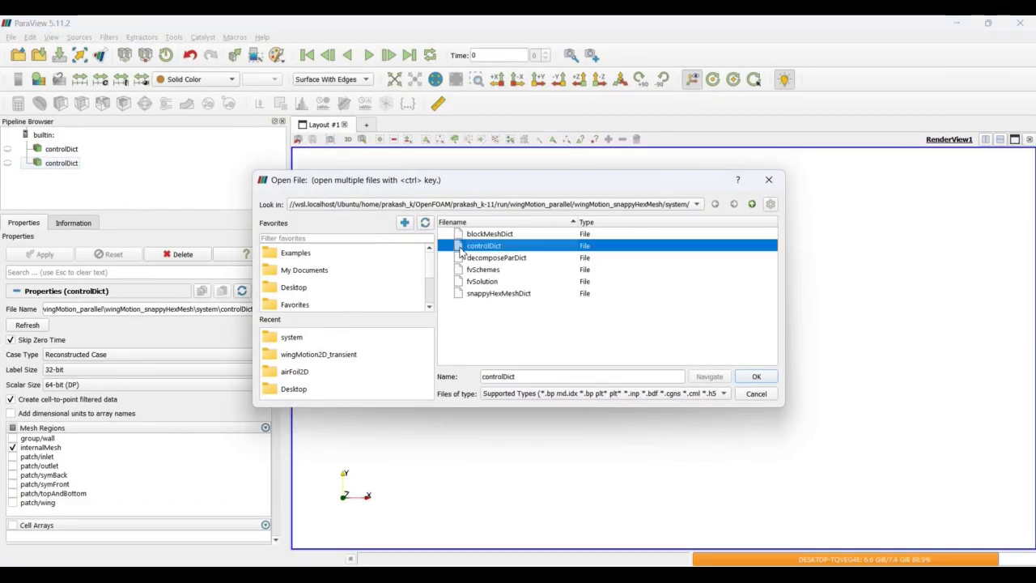
click(752, 377)
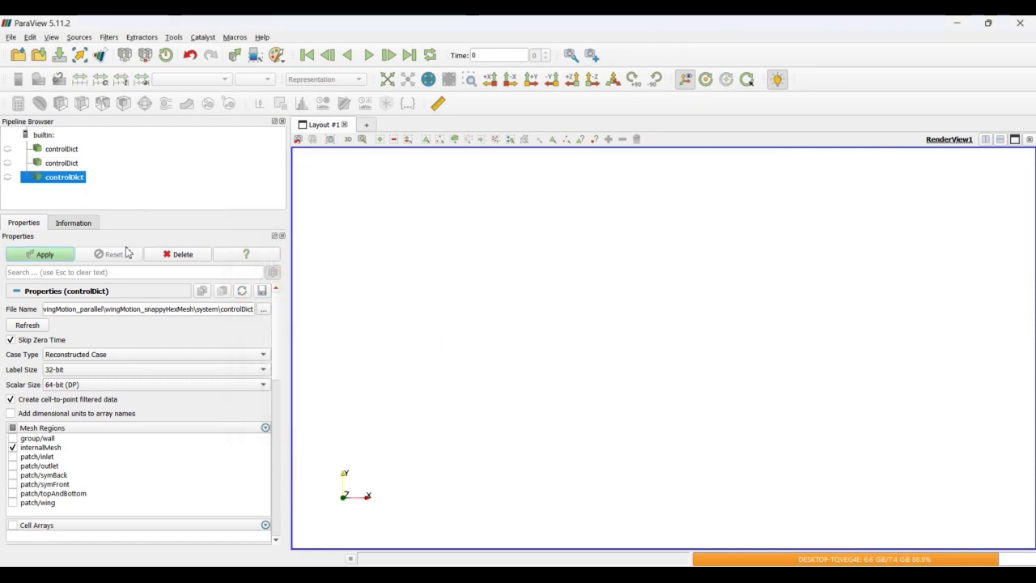
click(72, 256)
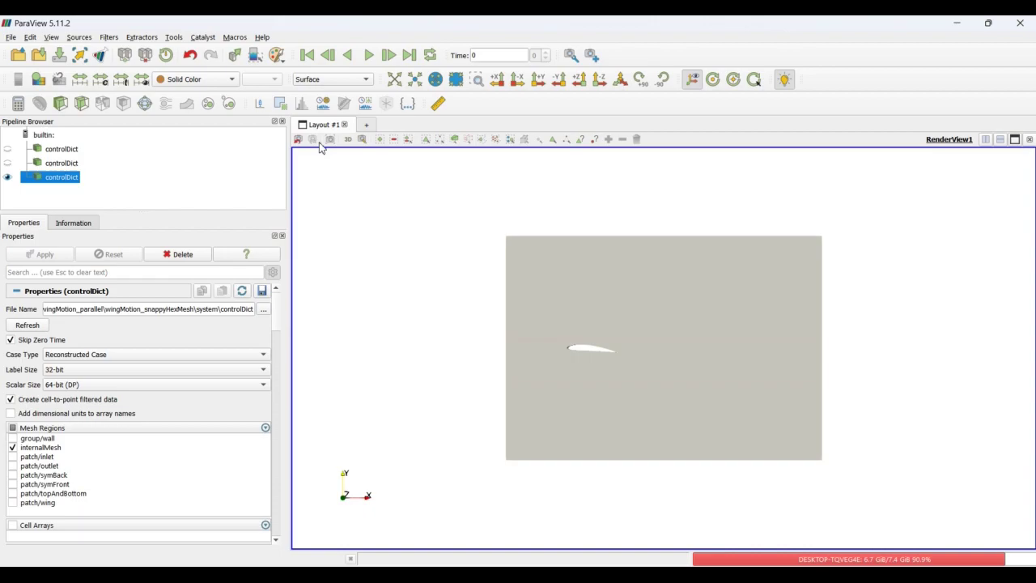
Display the snapped mesh with the Surface With Edges representation and inspect the cells around the airfoil
click(332, 81)
click(328, 114)
scroll(518, 340, up, 5)
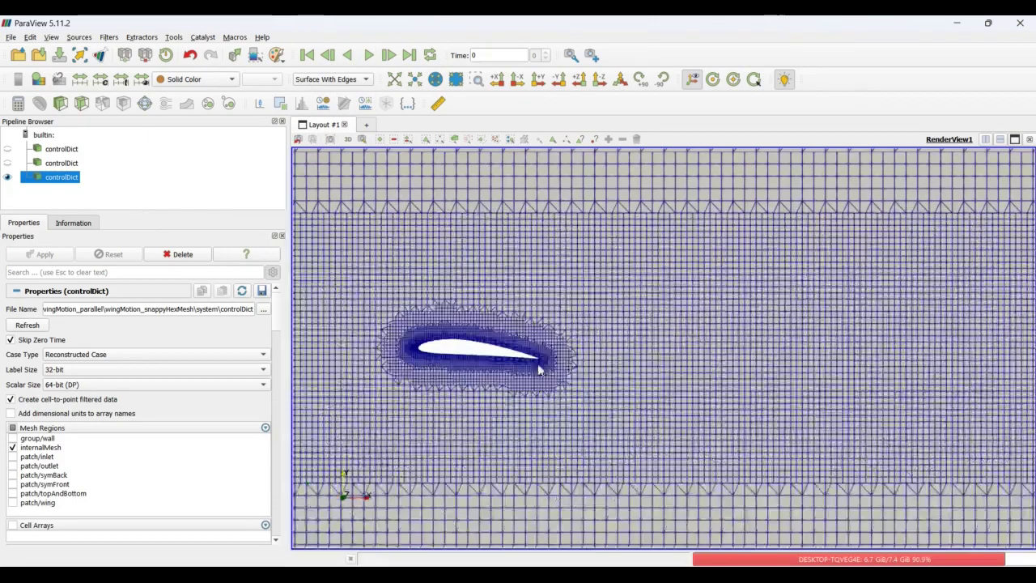
scroll(791, 363, down, 3)
scroll(763, 373, up, 4)
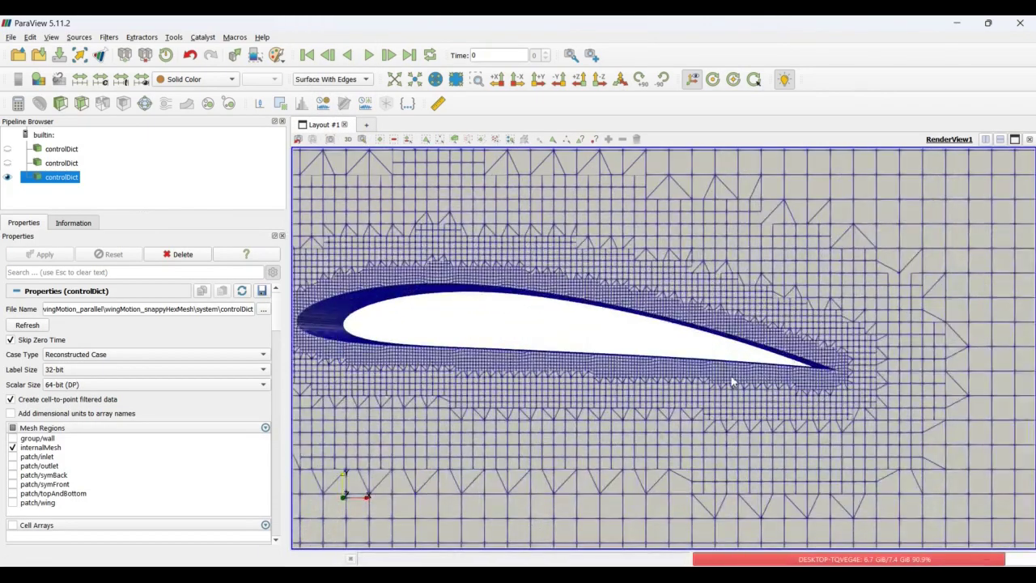
middle_drag(733, 380, 817, 375)
scroll(444, 322, up, 2)
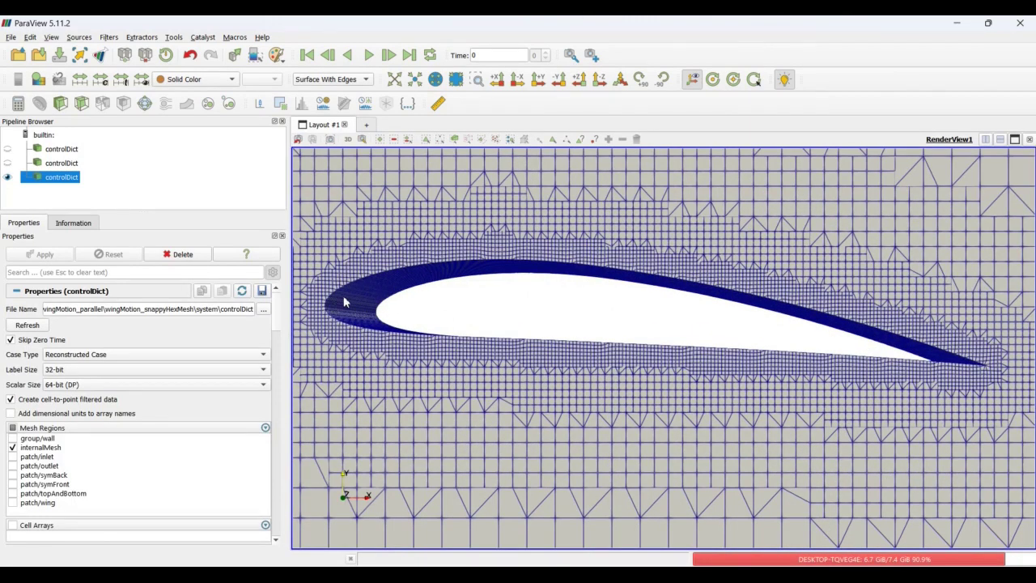
Hide the snapped mesh and show the castellated mesh to inspect its cells along the airfoil surface for comparison
click(7, 176)
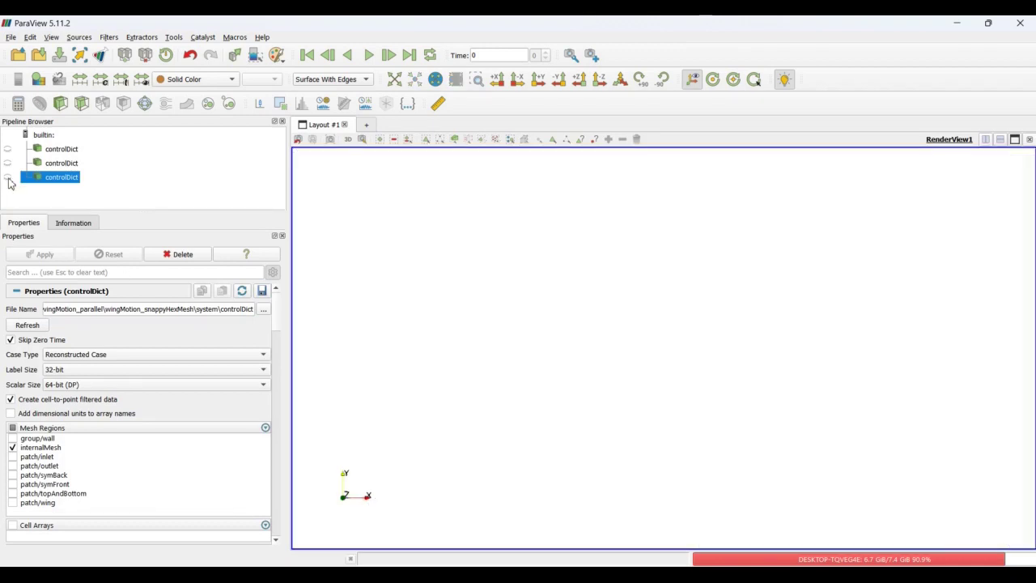
click(7, 163)
scroll(583, 386, up, 5)
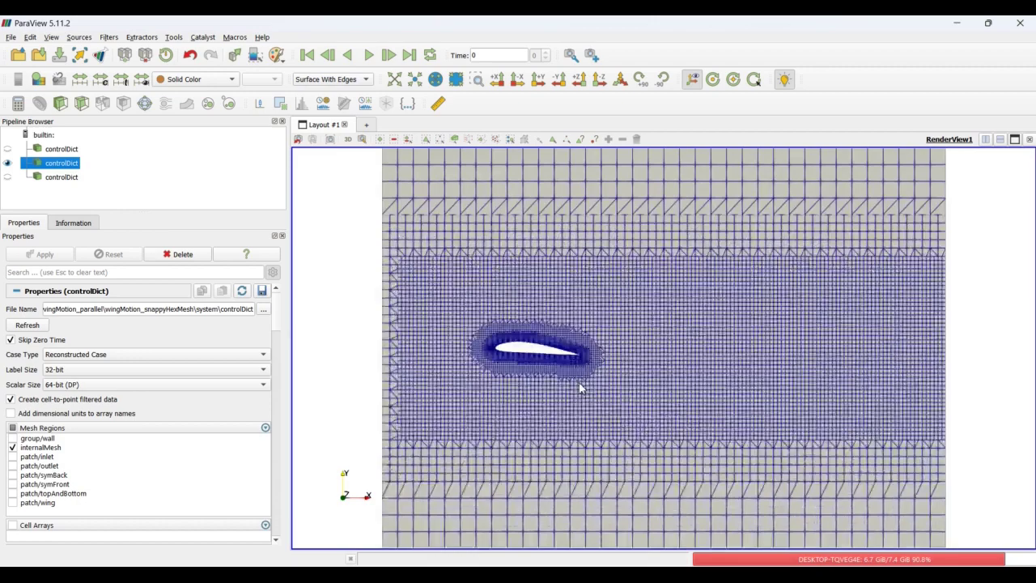
middle_drag(583, 386, 705, 363)
scroll(657, 368, up, 3)
scroll(658, 368, up, 4)
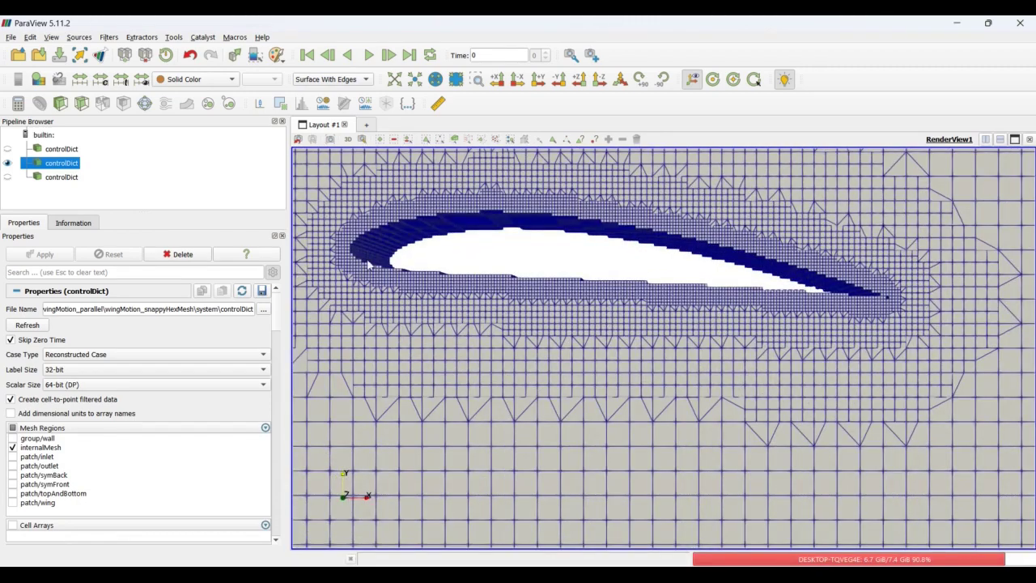
Hide the castellated mesh, show the snapped mesh again, and examine how its cells follow the airfoil's upper and lower surfaces
click(7, 163)
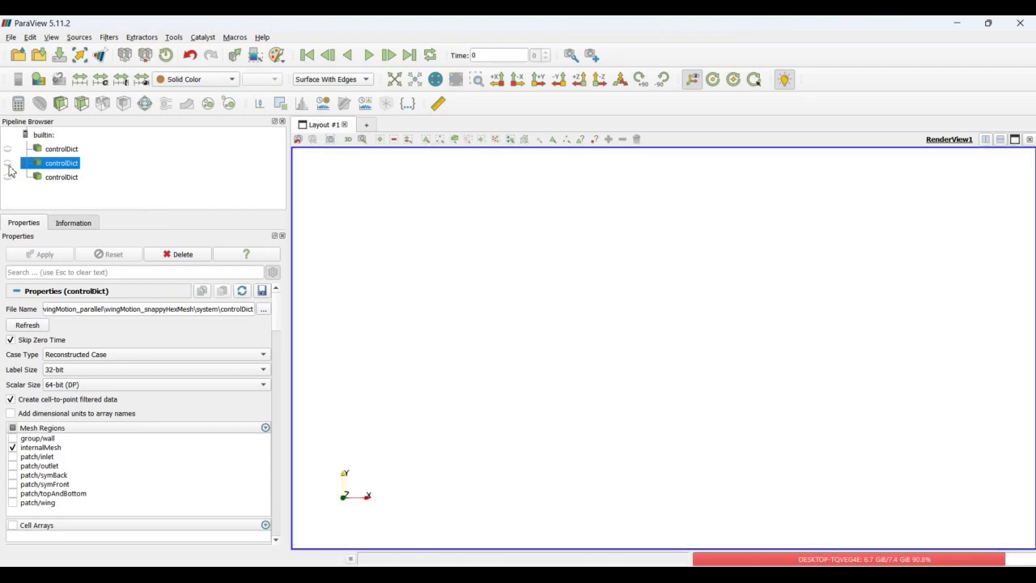
click(7, 177)
scroll(582, 370, up, 5)
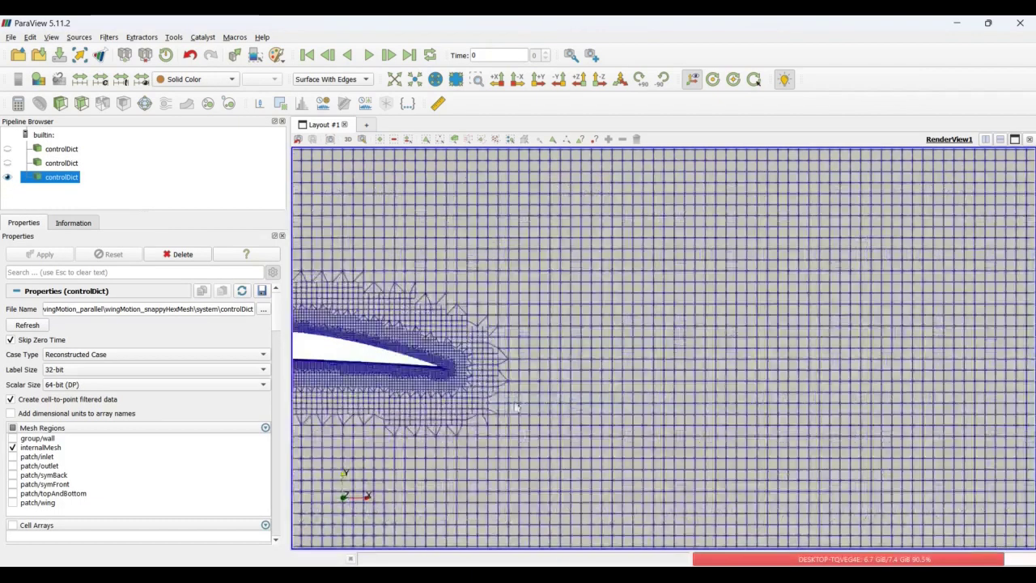
scroll(516, 405, down, 2)
scroll(648, 393, up, 3)
scroll(850, 379, up, 2)
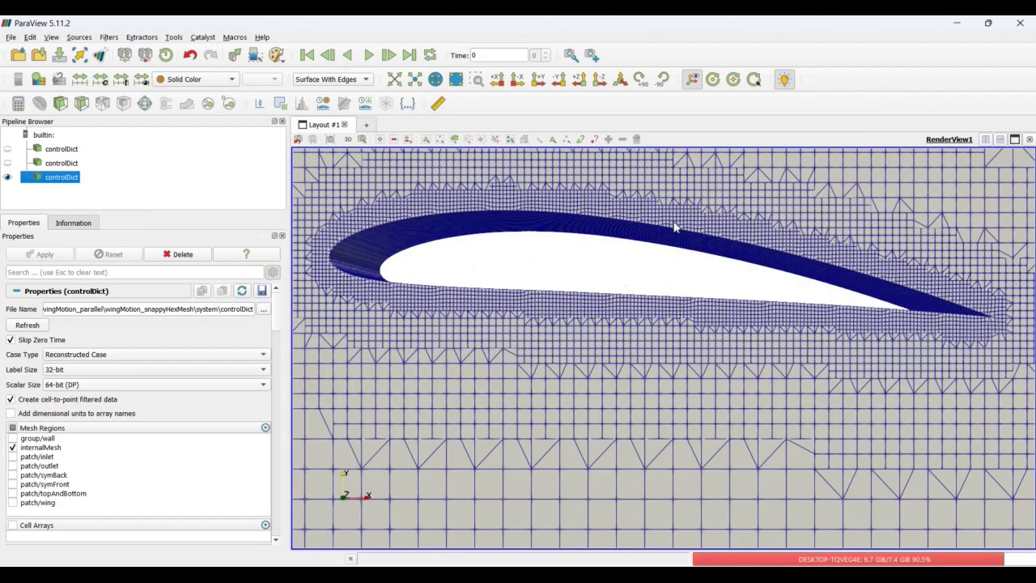
scroll(672, 229, up, 3)
scroll(698, 292, up, 1)
scroll(680, 336, down, 2)
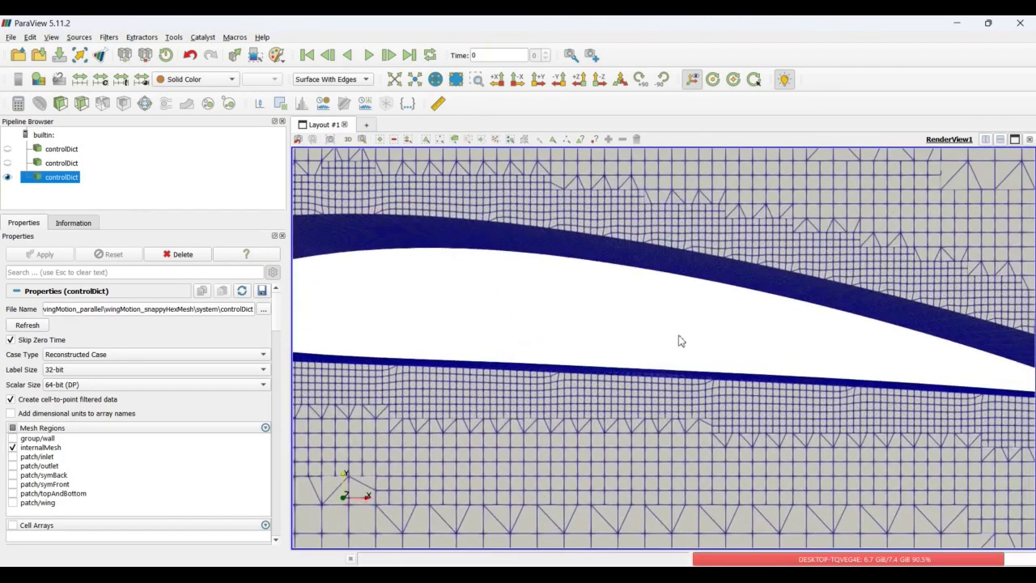
scroll(650, 258, up, 3)
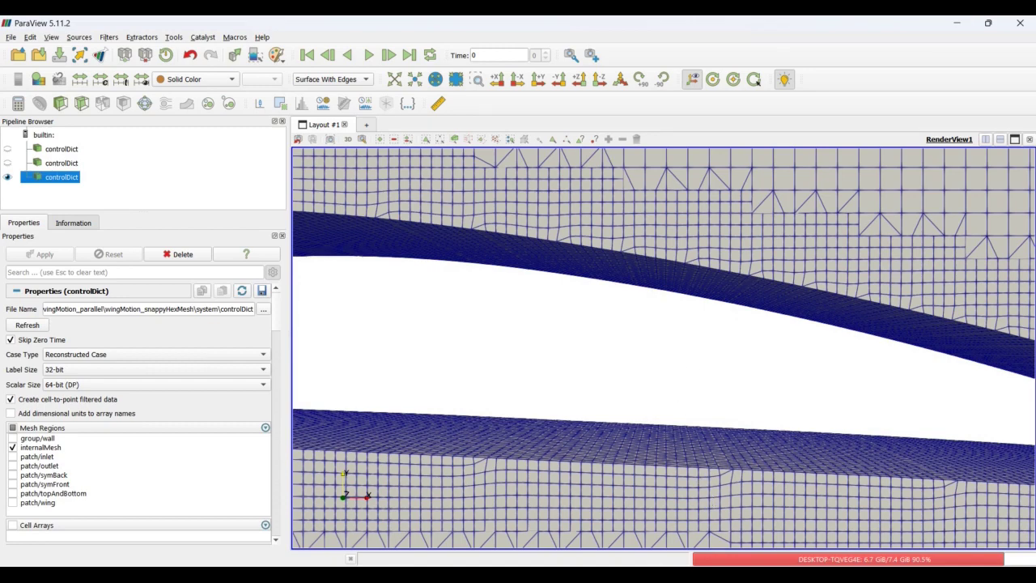
Switch to snappyHexMeshDict in VS Code, set addLayers to true, and save the file
key(alt+Tab)
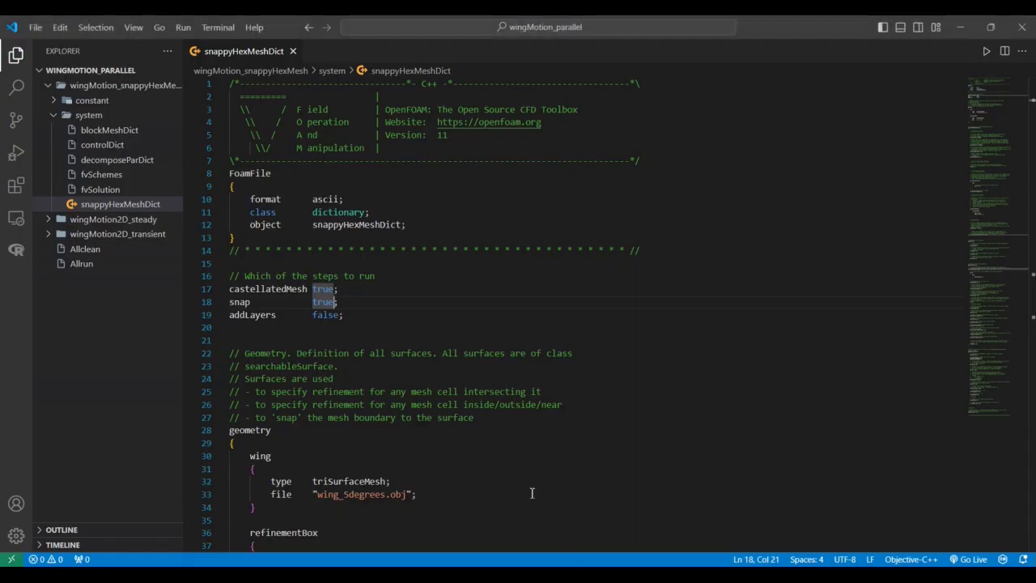
double_click(327, 316)
text(tr)
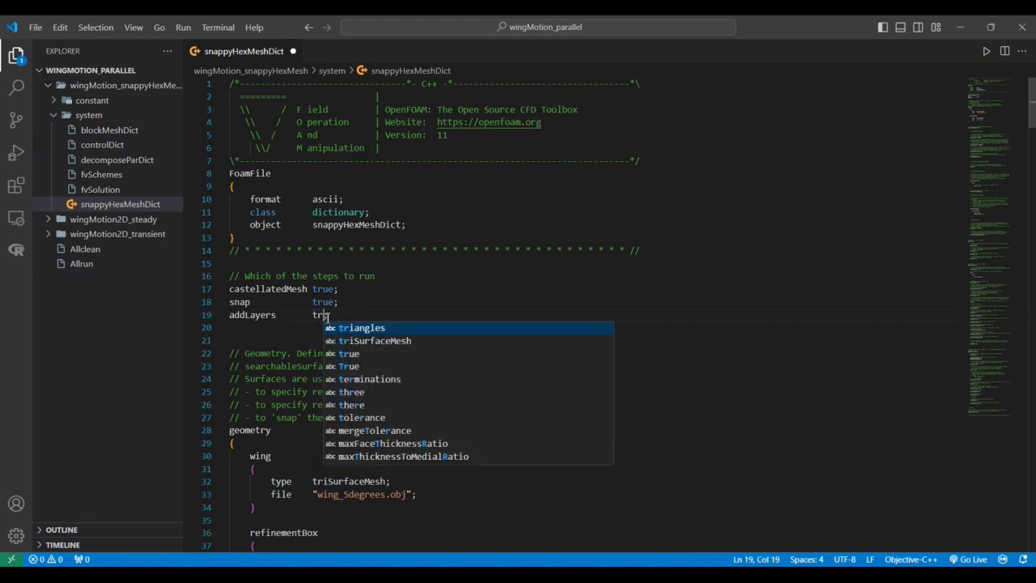
text(ue)
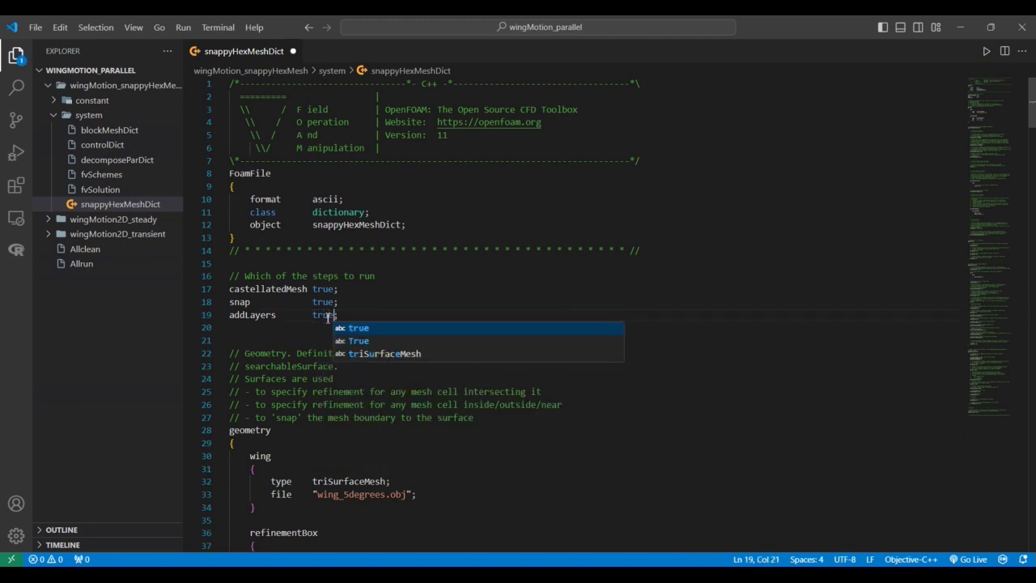
key(Escape)
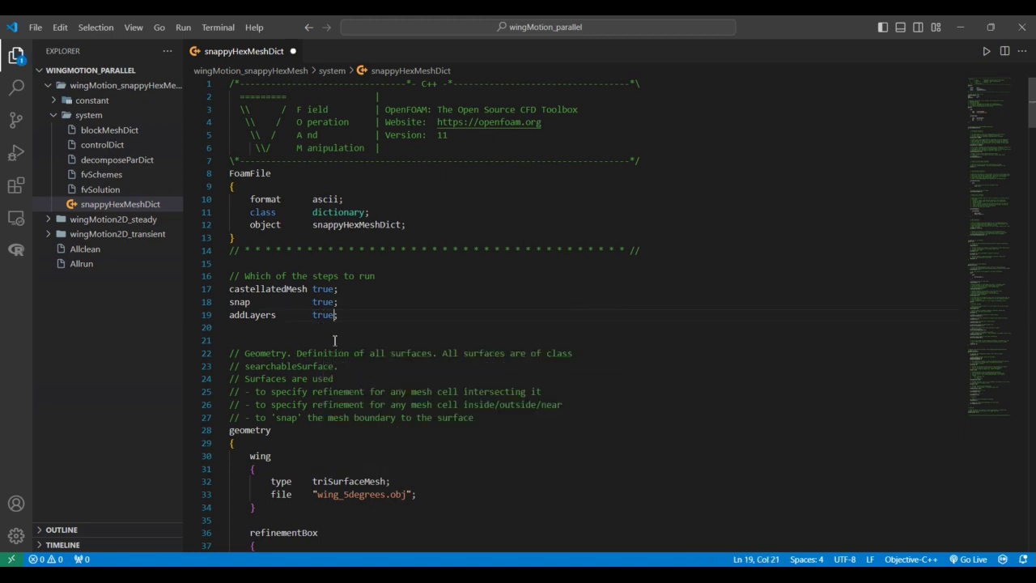
key(ctrl+s)
Return to the WSL terminal, rerun snappyHexMesh -overwrite with layer addition enabled, and highlight the line reporting the meshing outcome
key(alt+Tab)
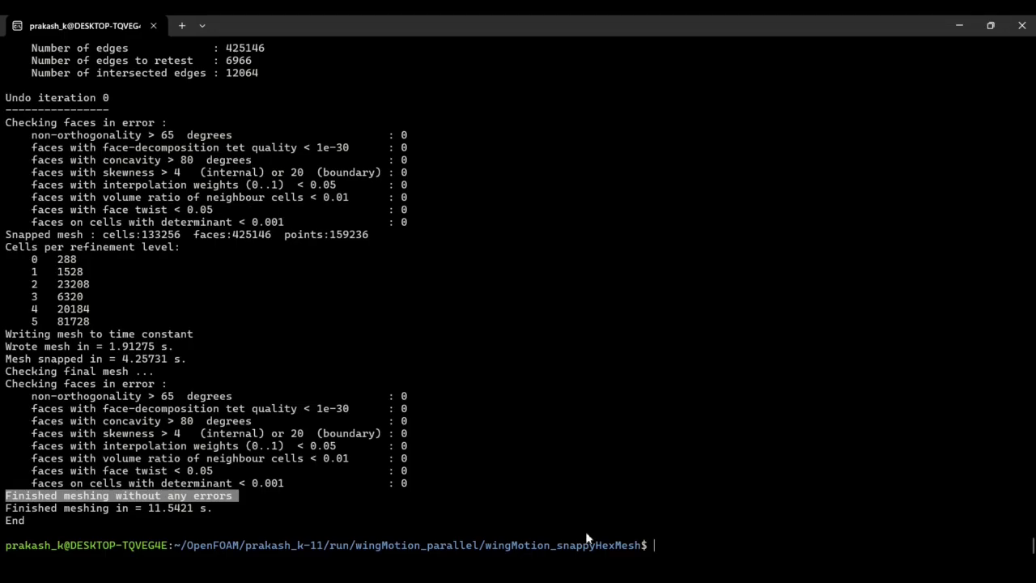
key(Up)
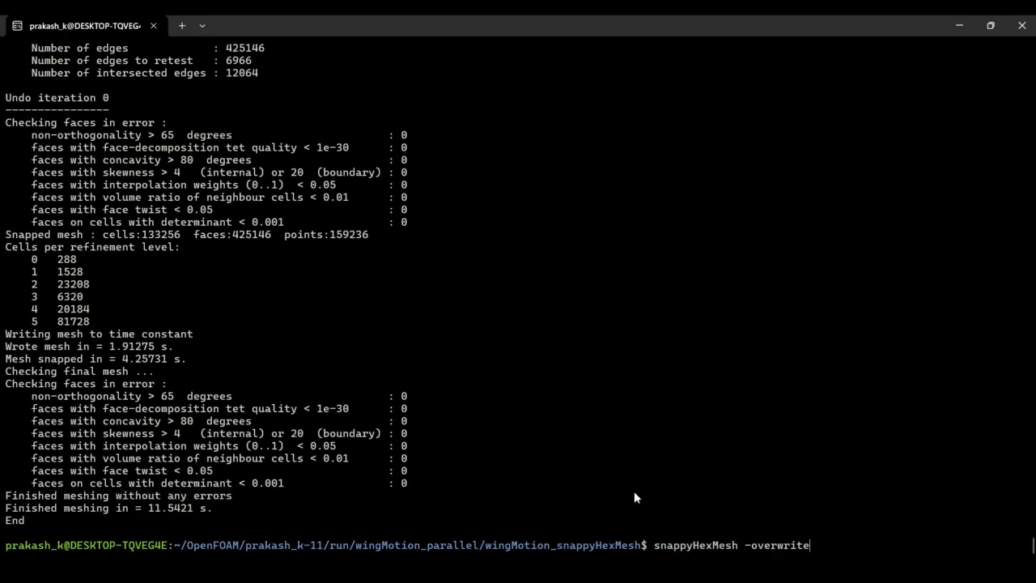
key(Return)
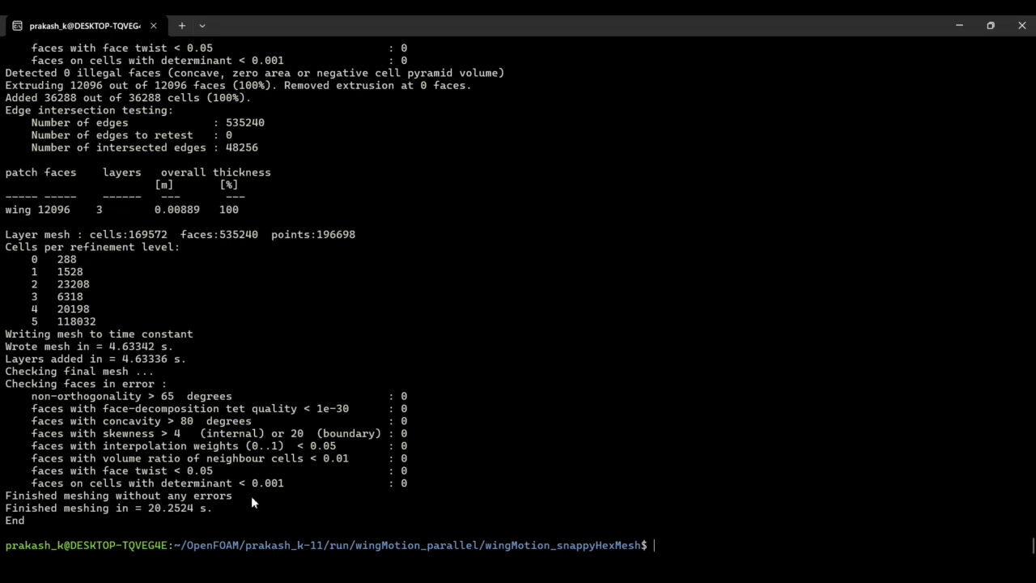
drag(253, 497, 3, 495)
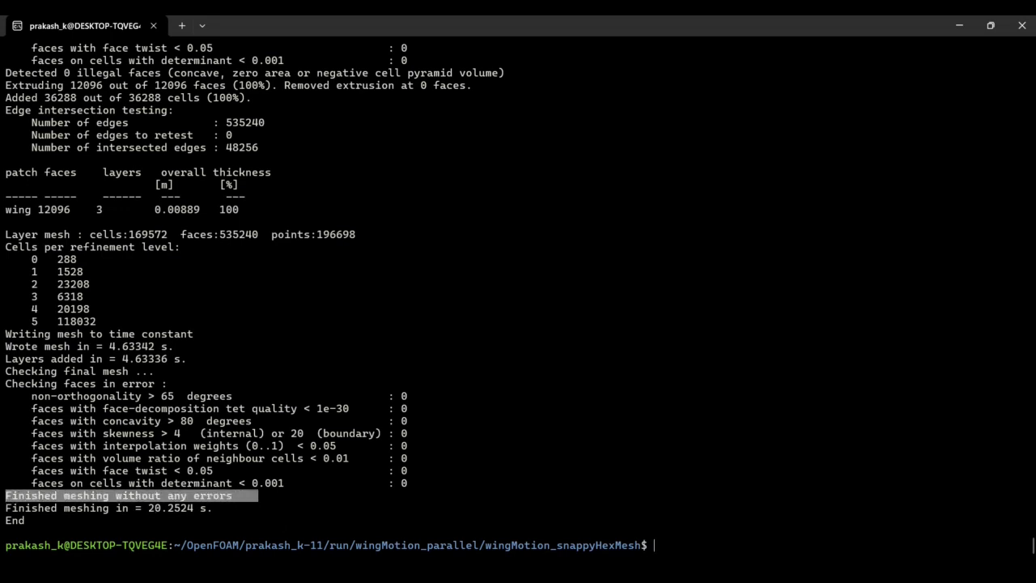
Switch back to ParaView and load controlDict once more as a new source for the layered mesh
click(683, 508)
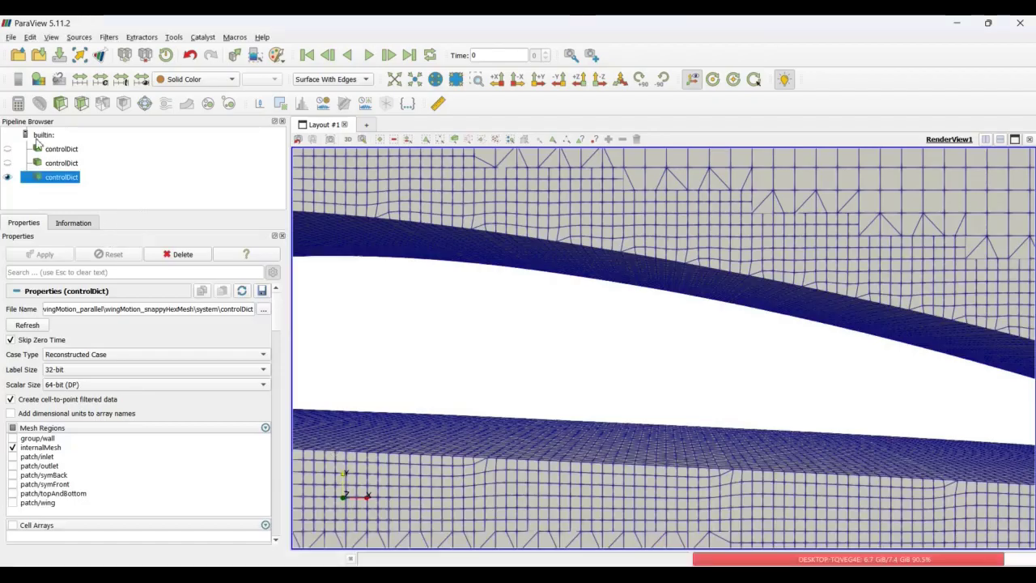
click(17, 56)
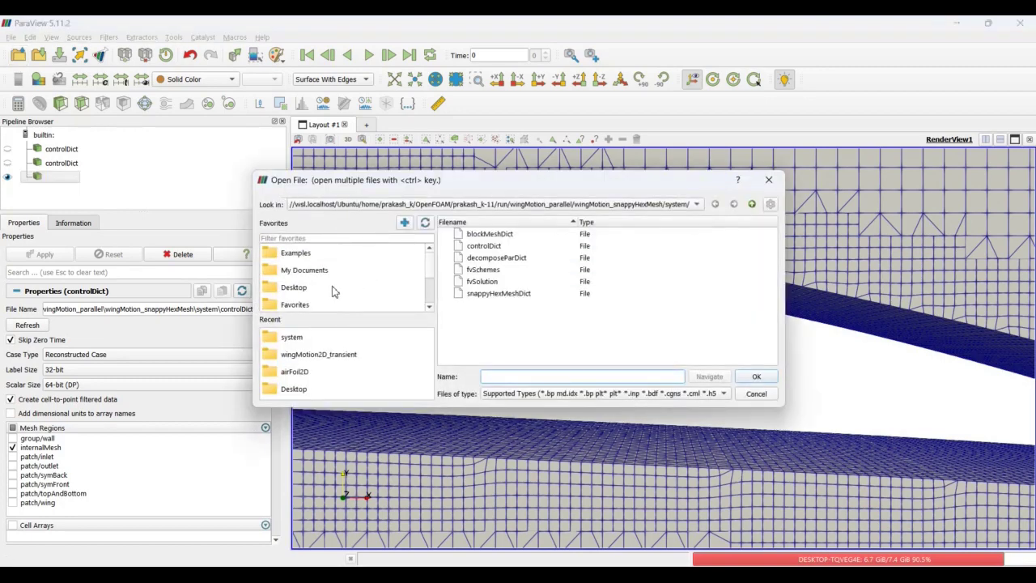
click(482, 247)
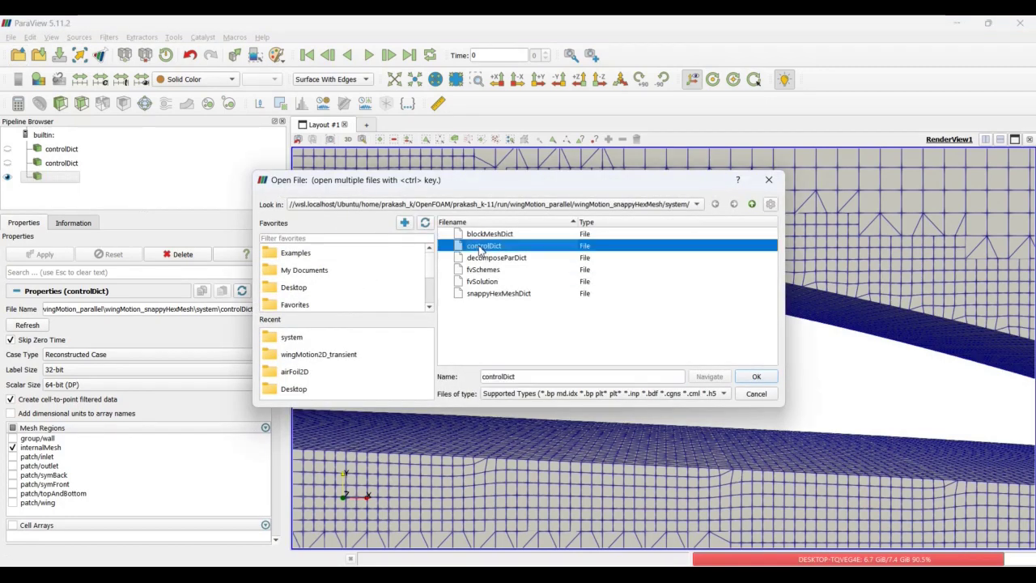
click(750, 378)
click(28, 255)
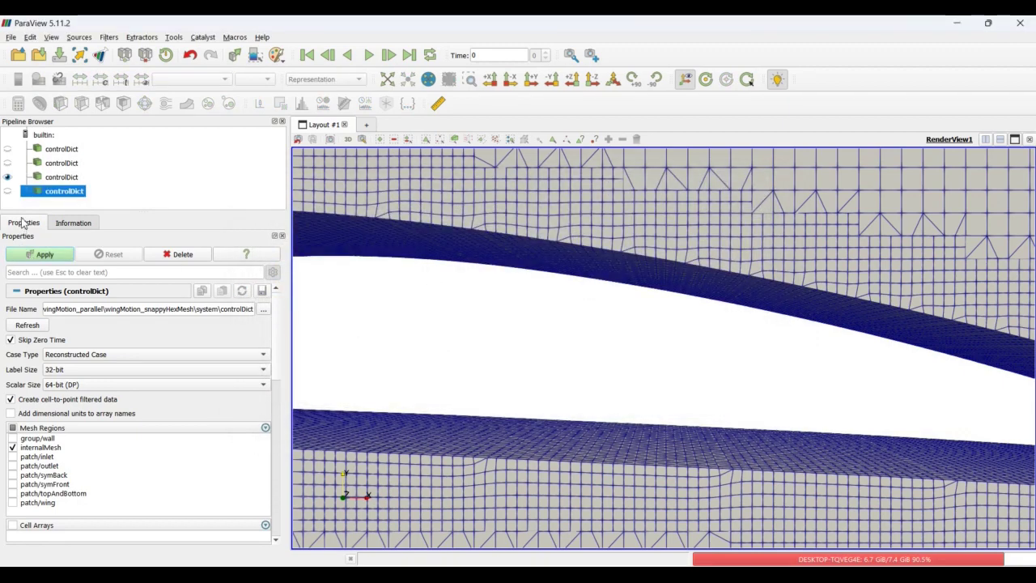
Hide the snapped mesh and display the layered mesh with the Surface With Edges representation
click(8, 178)
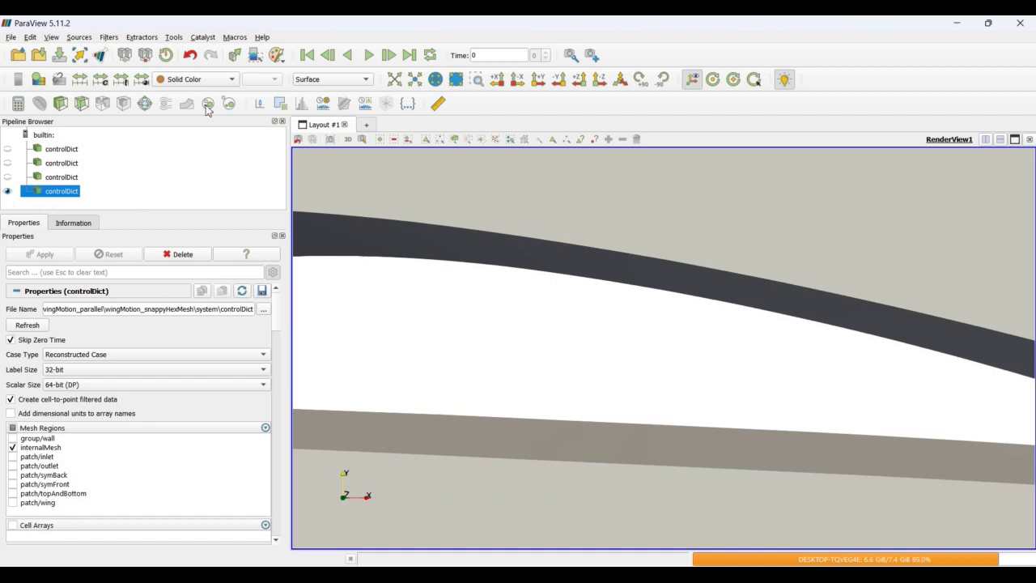
click(332, 80)
click(345, 113)
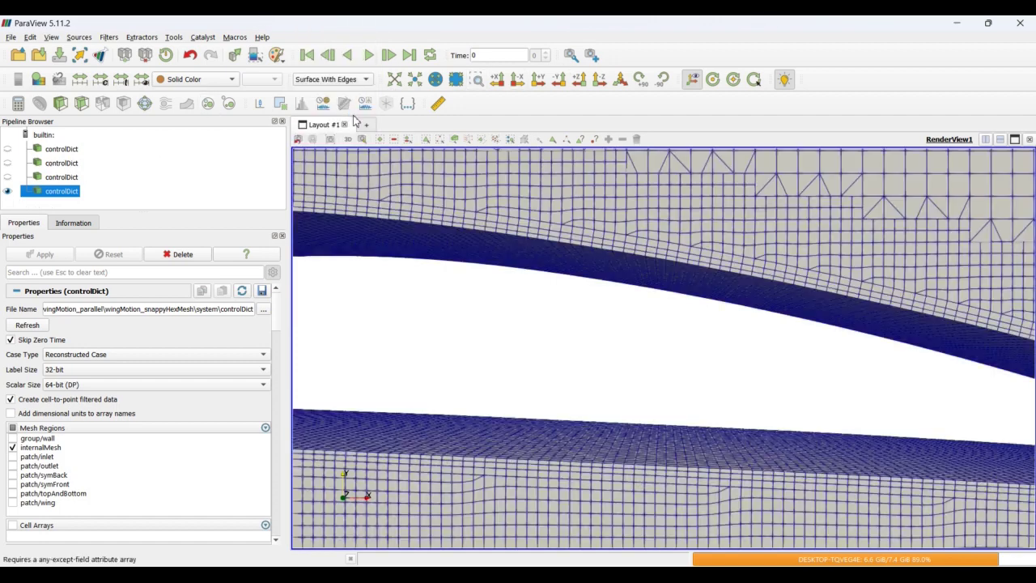
Examine the added boundary layer cells along the airfoil surface and close up around its leading edge
scroll(620, 348, down, 2)
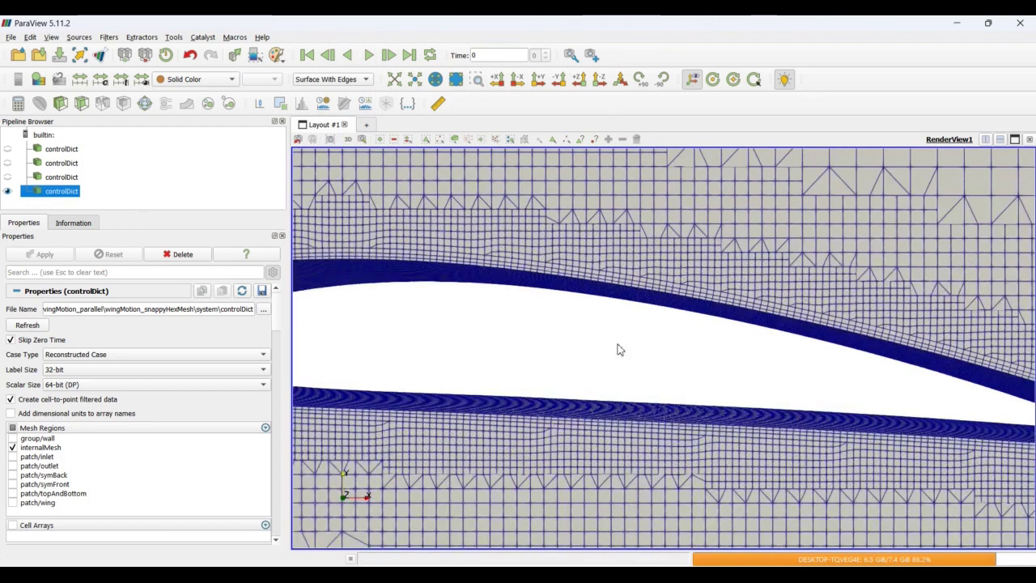
scroll(610, 394, up, 2)
drag(614, 397, 676, 387)
drag(555, 372, 660, 377)
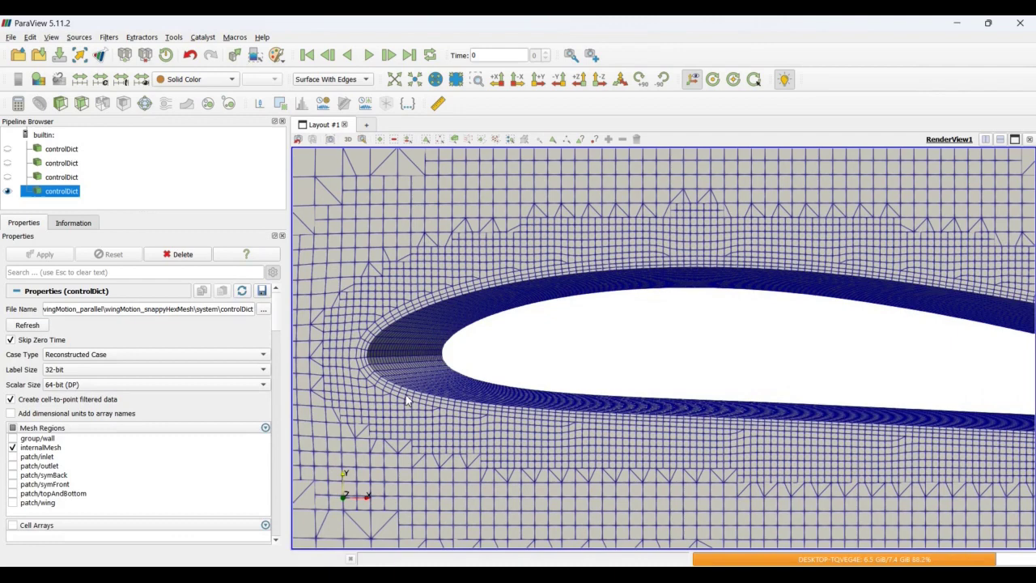
scroll(397, 363, up, 3)
drag(382, 371, 628, 411)
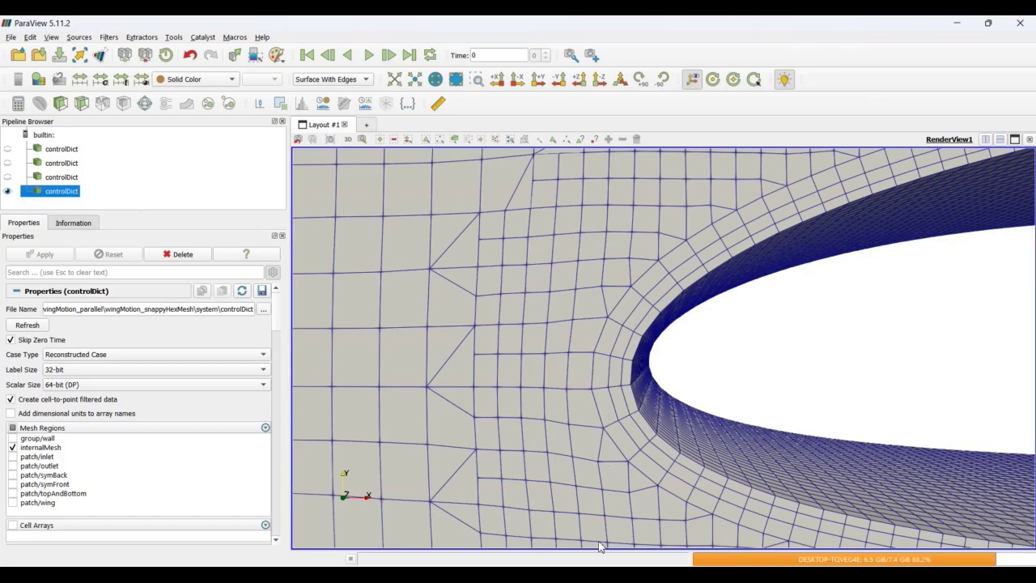
Switch to snappyHexMeshDict in VS Code and review the addLayersControls section, highlighting the wing's nSurfaceLayers entry
key(alt+Tab)
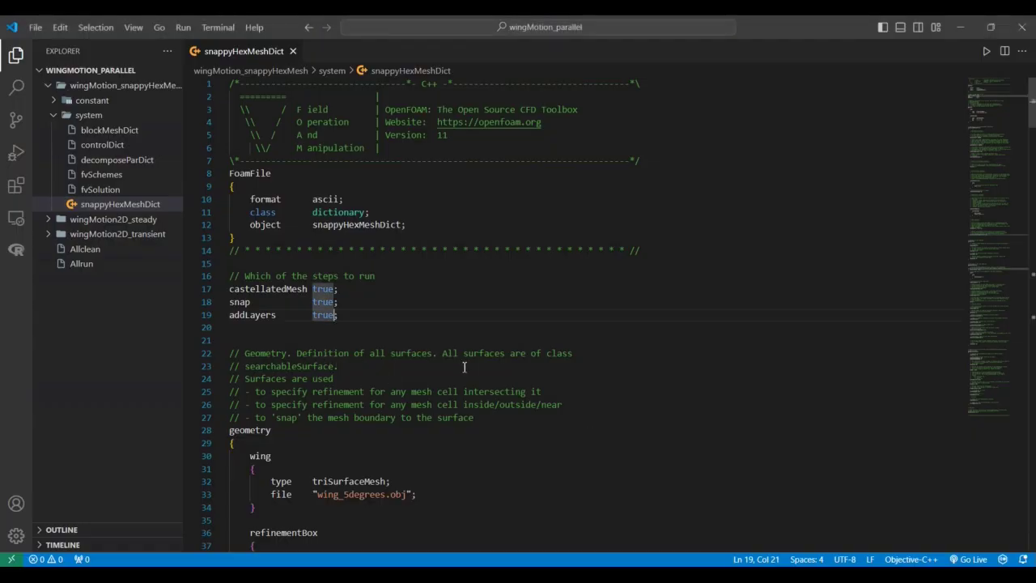
scroll(465, 367, down, 3)
scroll(464, 367, down, 10)
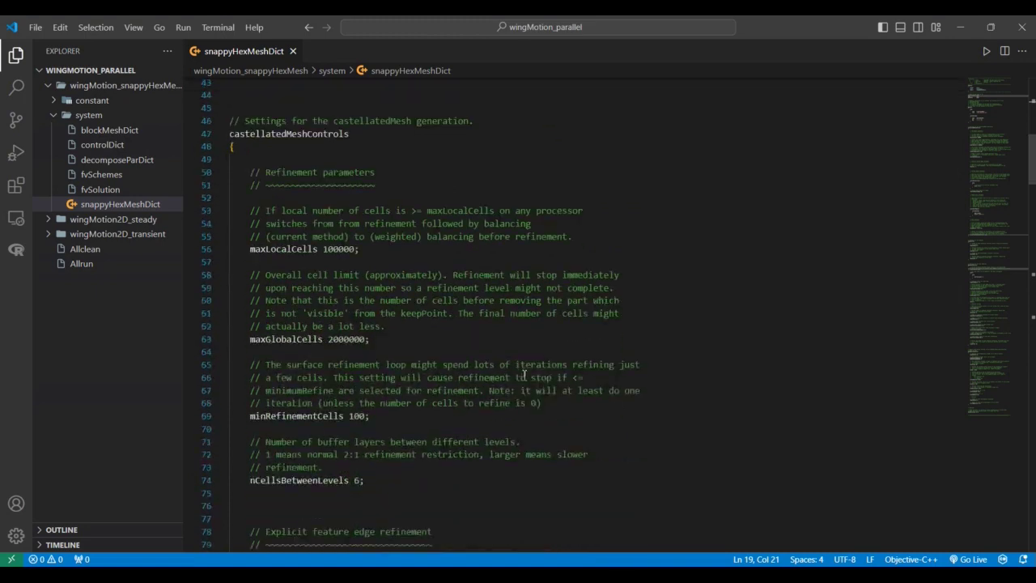
scroll(465, 368, down, 20)
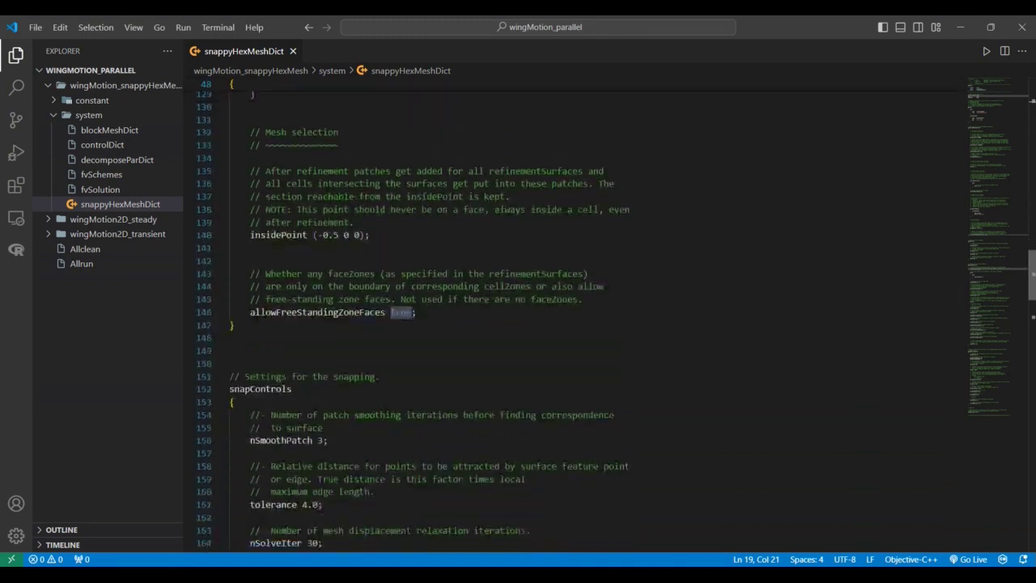
scroll(465, 367, down, 7)
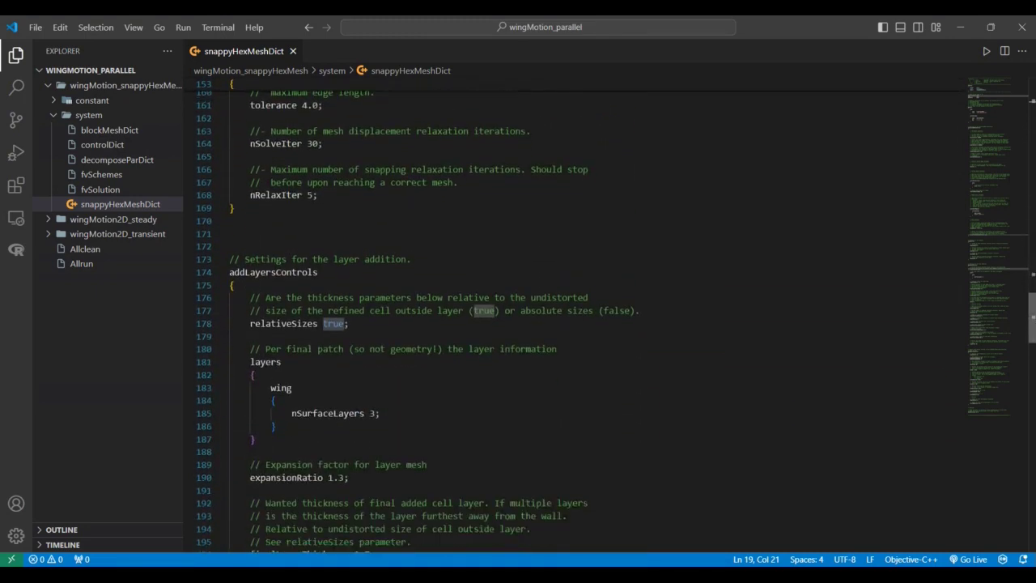
scroll(498, 303, down, 1)
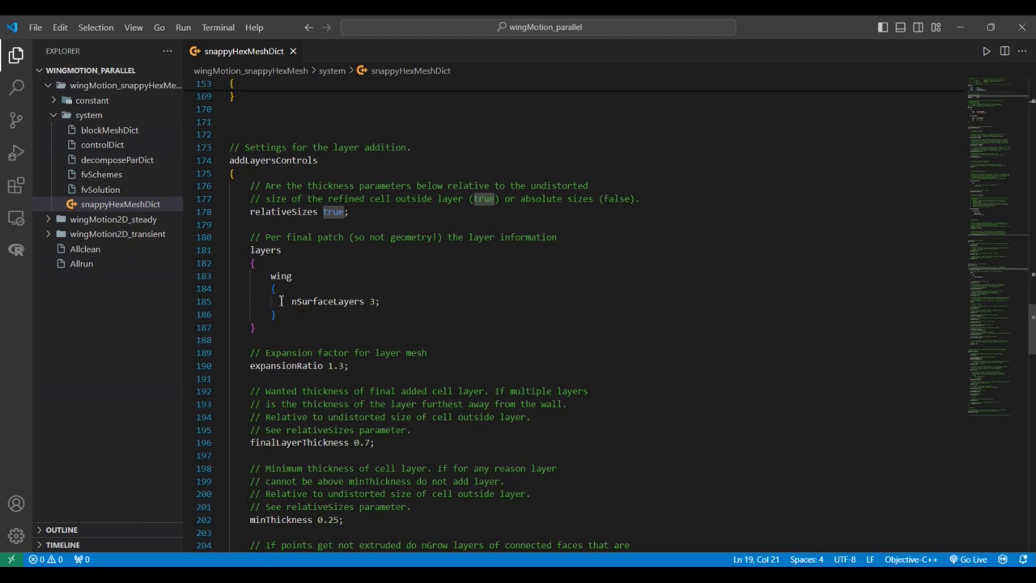
drag(282, 307, 387, 307)
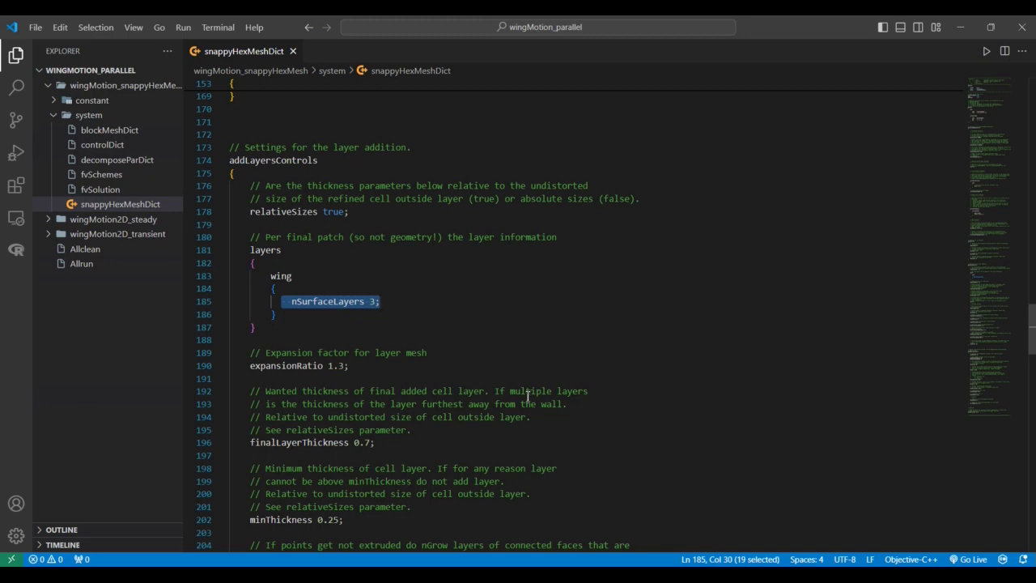
scroll(527, 397, down, 2)
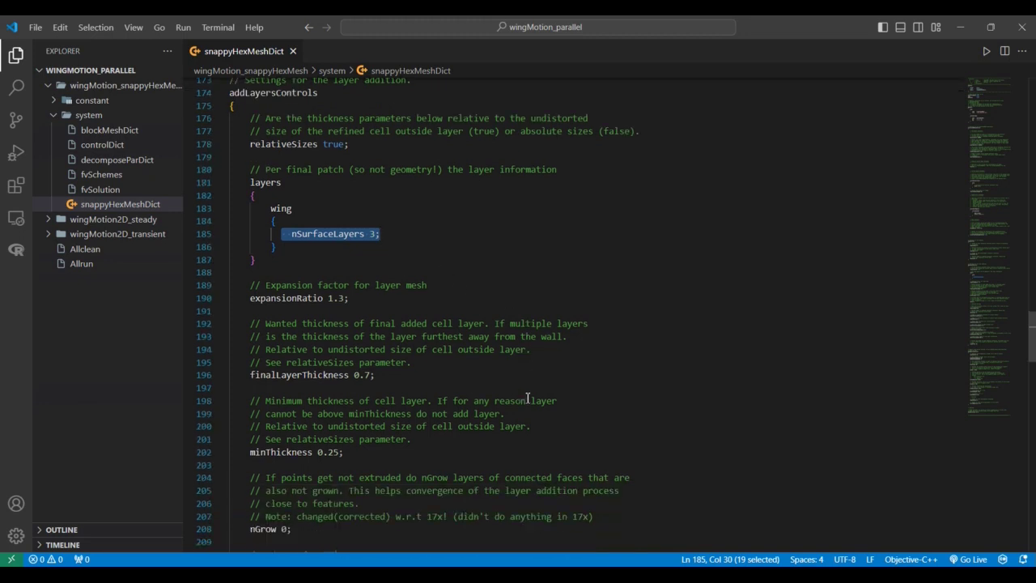